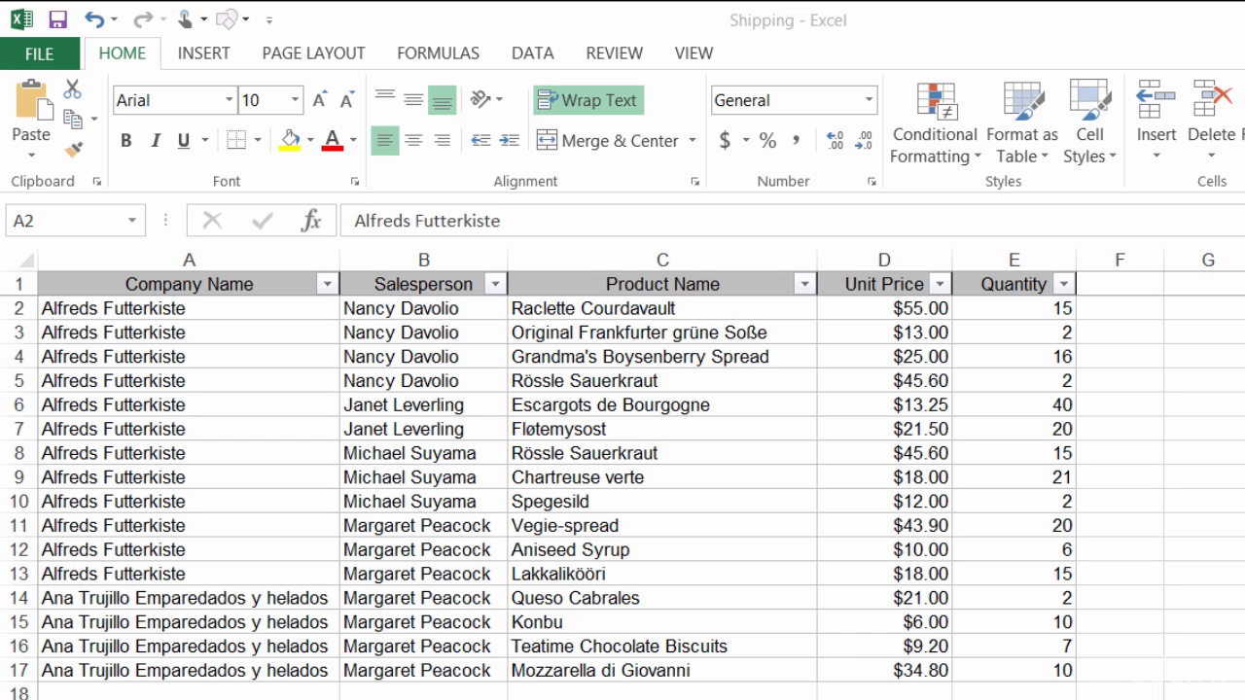
# - From a cell in the shipping data, bring up Create Table for $A$1:$E$17 with headers
pyautogui.click(223, 332)
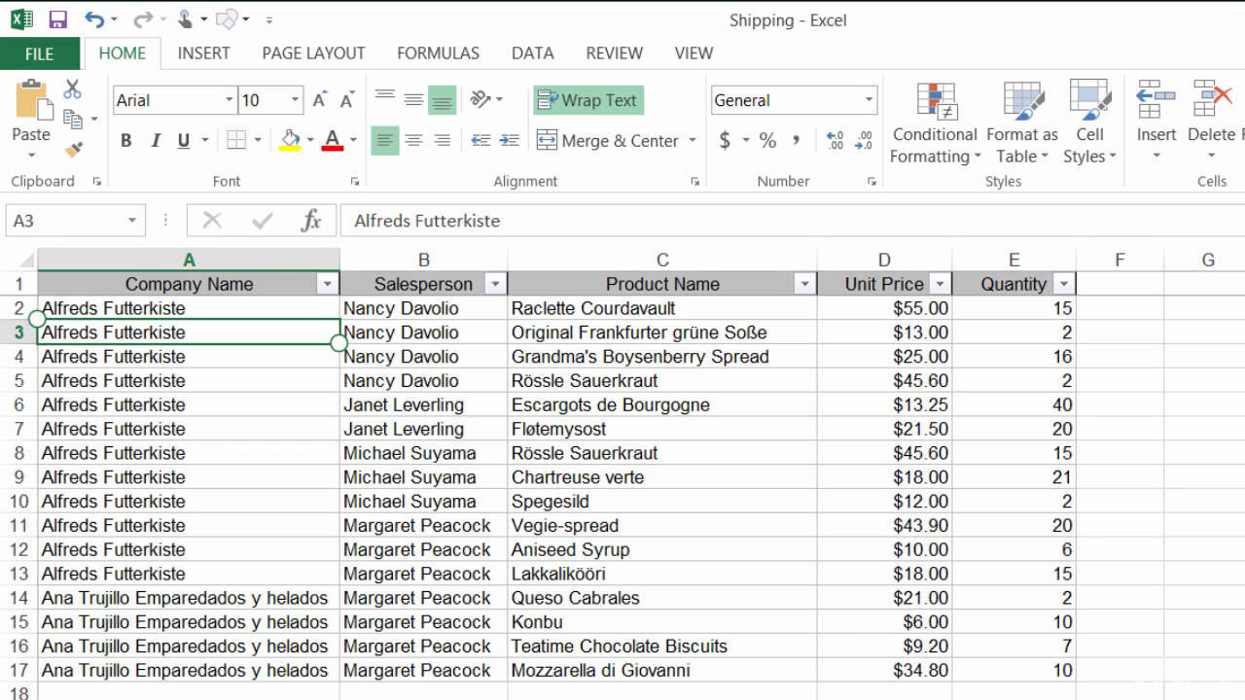
pyautogui.hotkey('ctrl', 't')
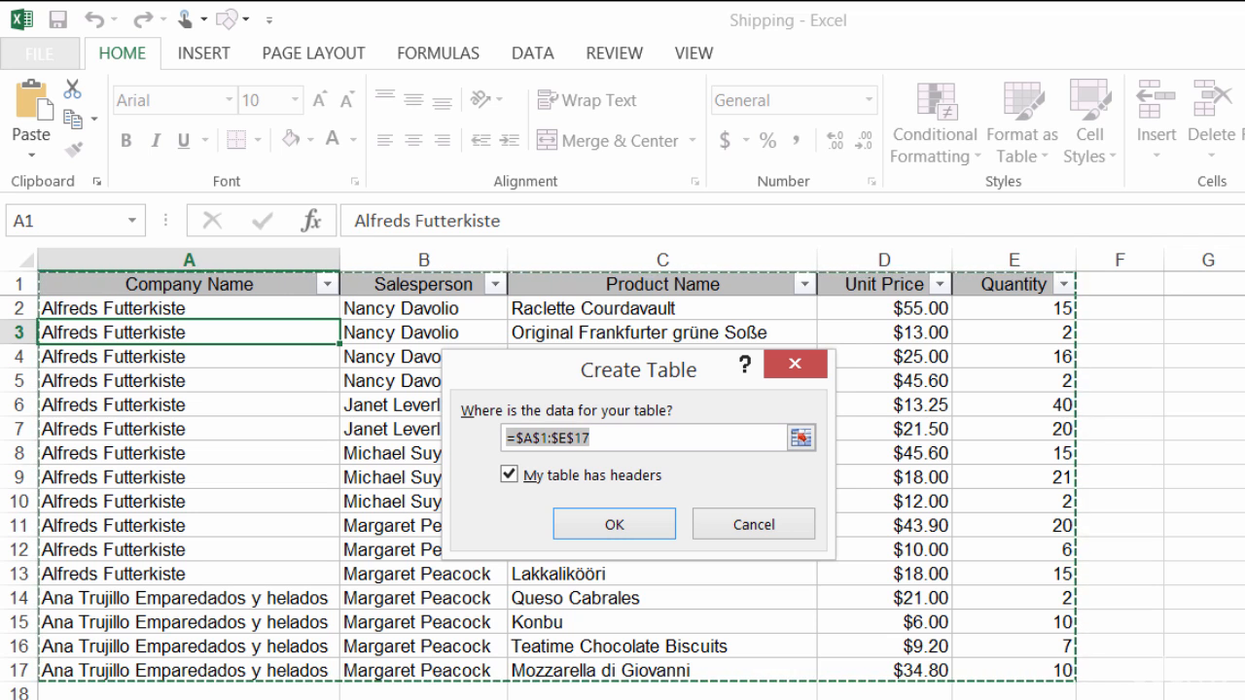
# - Confirm Create Table so A1:E17 becomes Table1 with a header row and banded rows
pyautogui.press('Return')
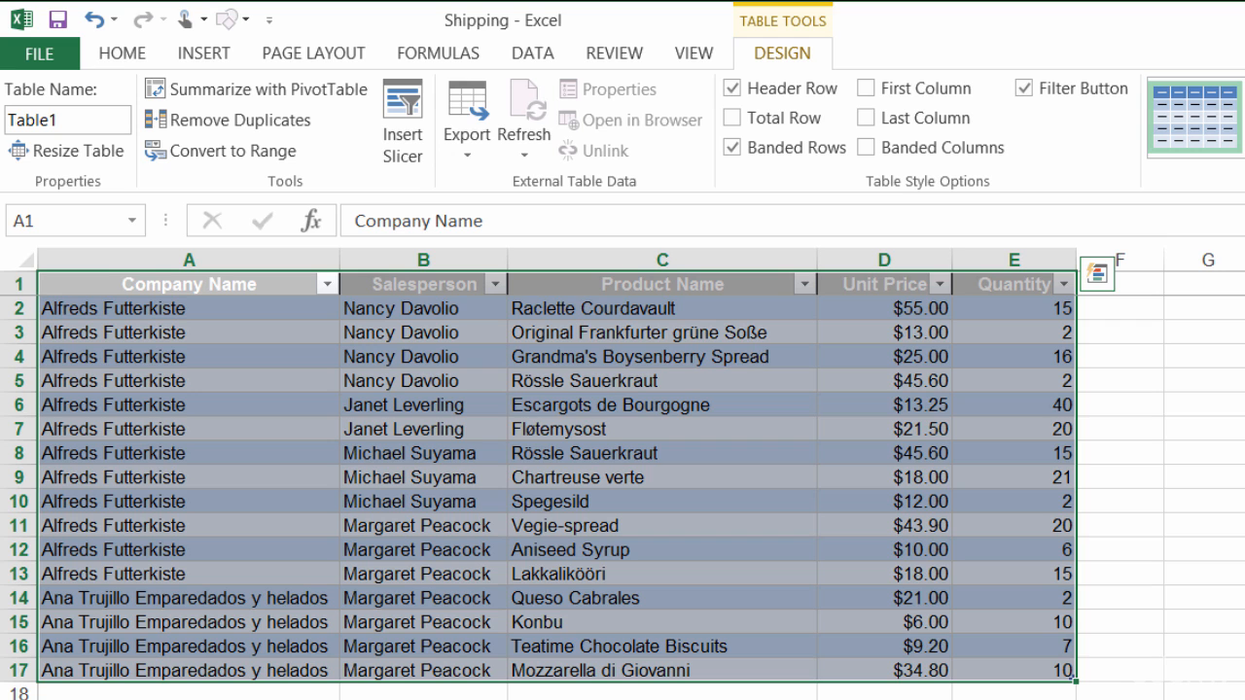
# - Try red, green and purple table styles, then settle on a light blue banded style
pyautogui.click(1212, 110)
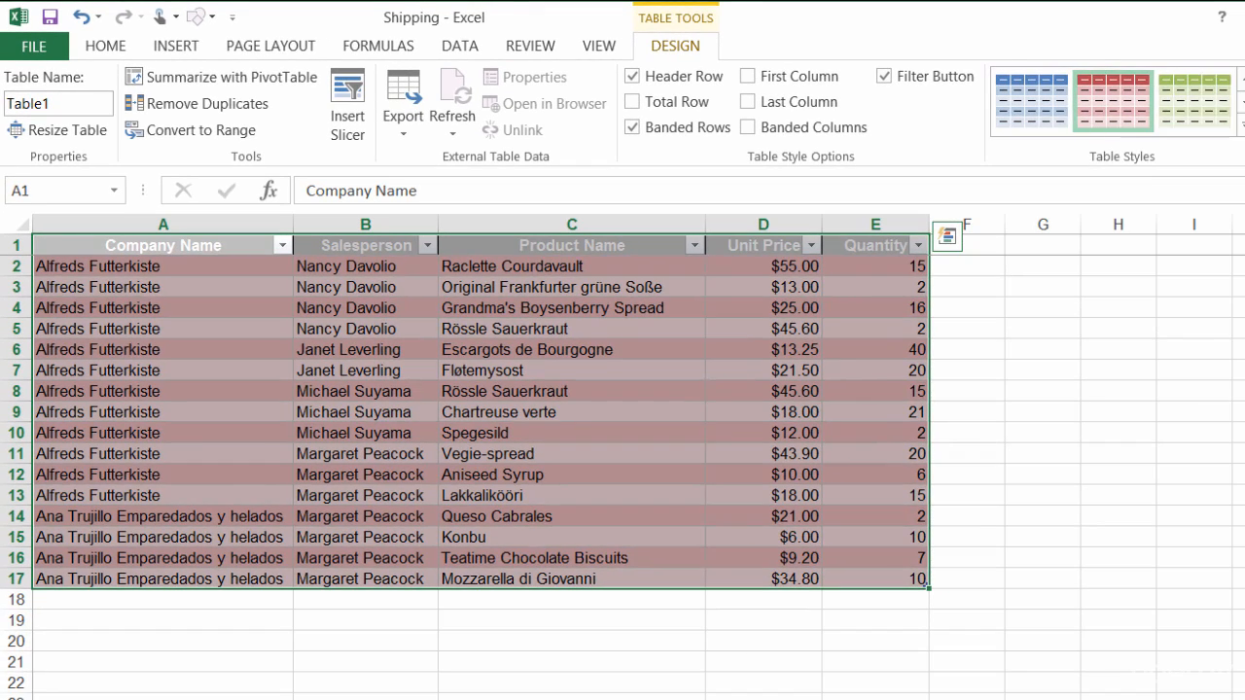
pyautogui.click(1195, 102)
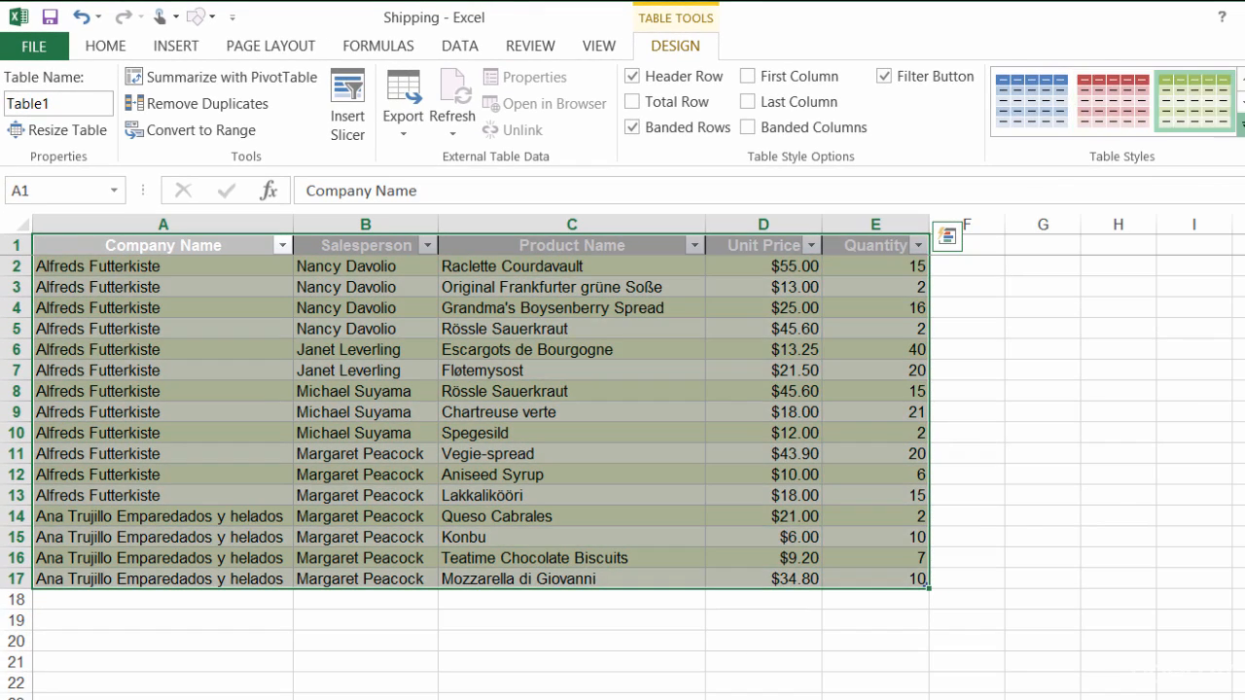
pyautogui.click(1239, 126)
pyautogui.click(1244, 466)
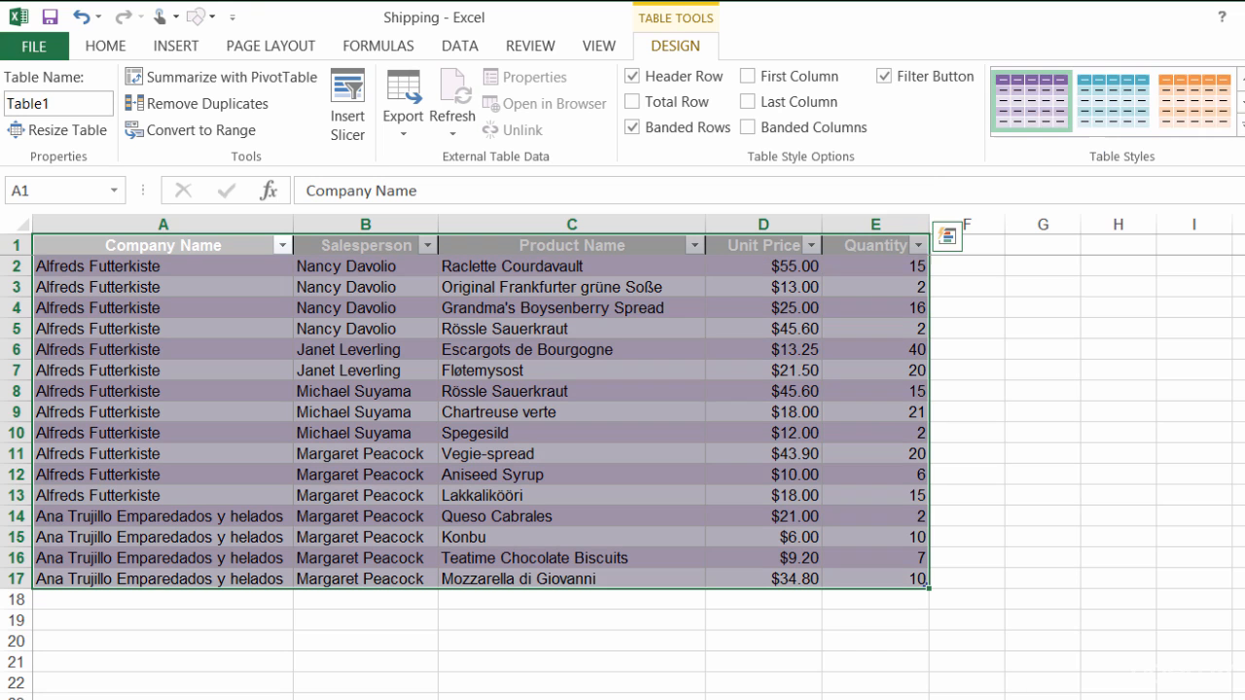
pyautogui.click(1240, 126)
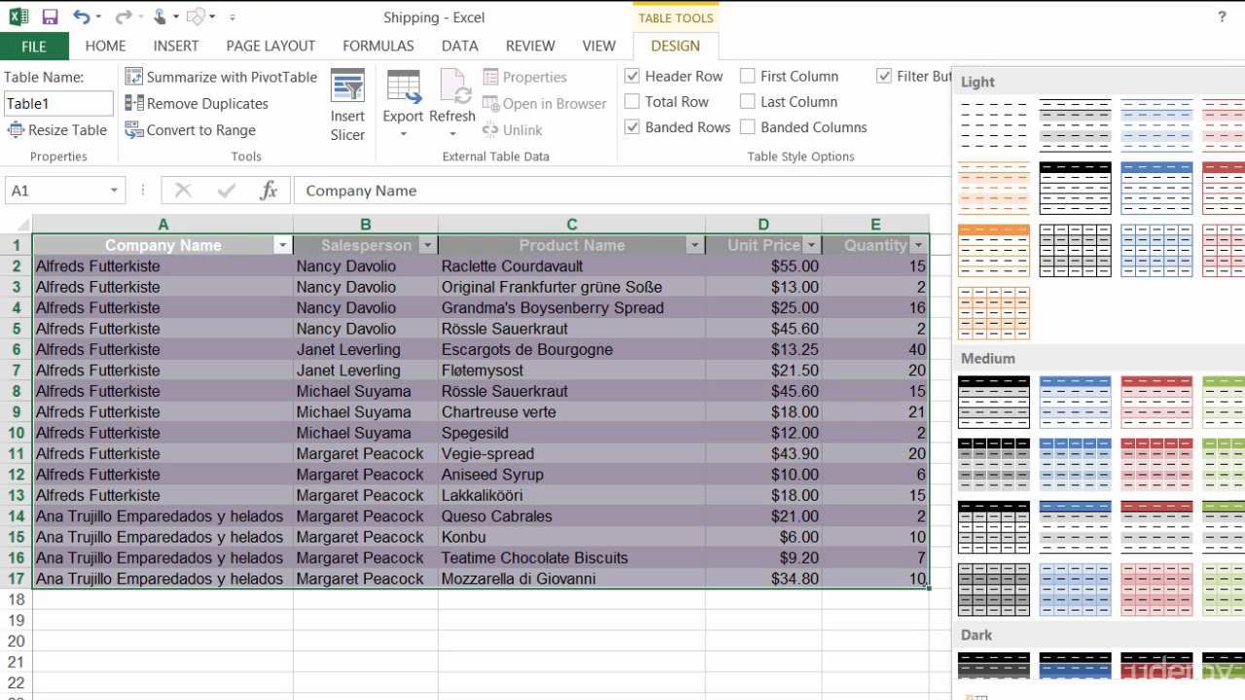
pyautogui.click(1244, 590)
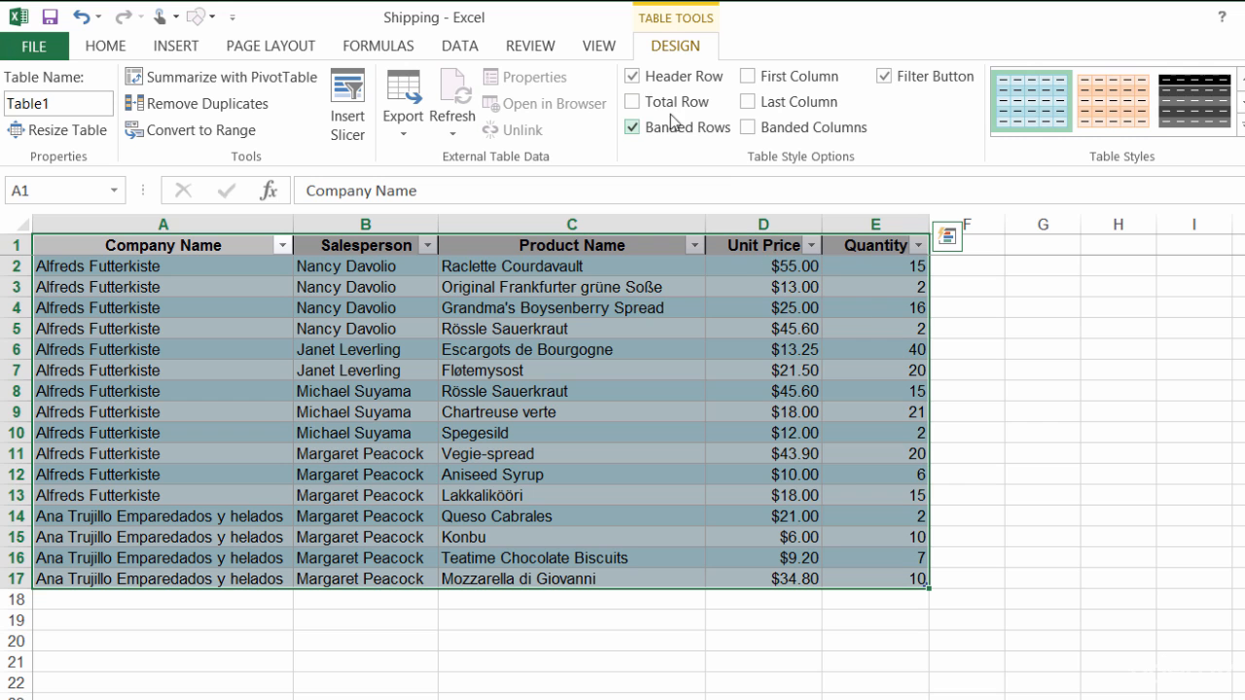
# - Turn on the Total row and inspect E18's Quantity total of 203 in its function list
pyautogui.click(632, 102)
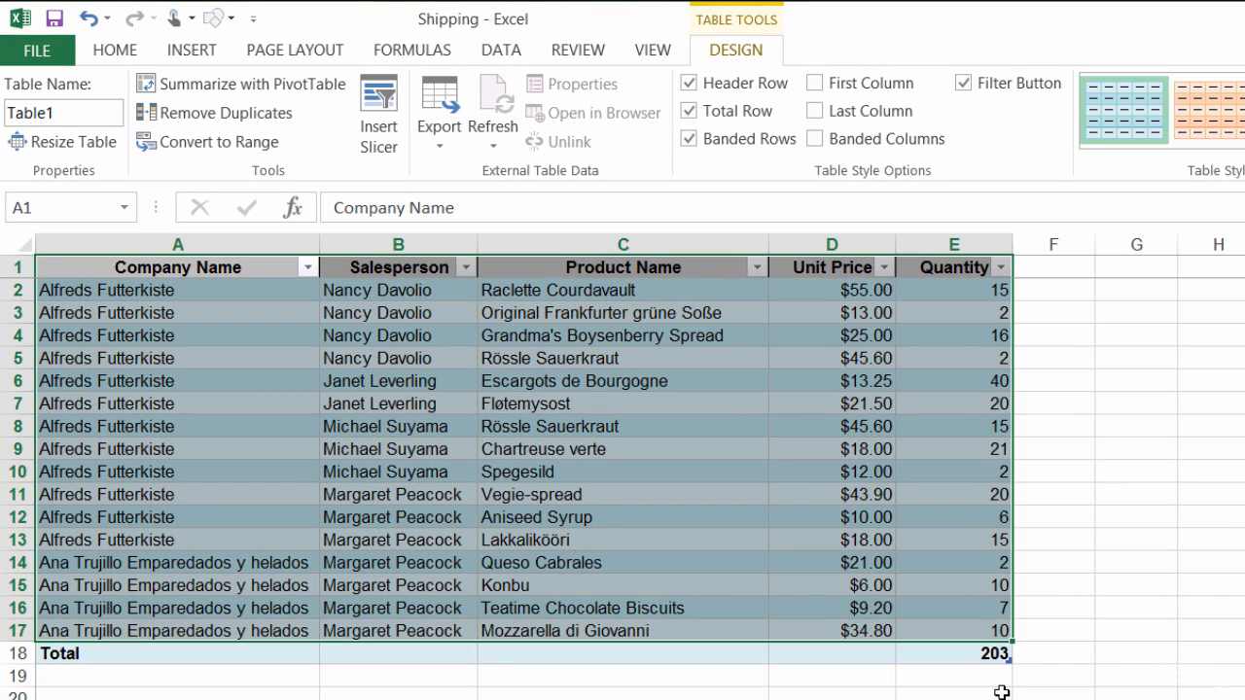
pyautogui.click(996, 657)
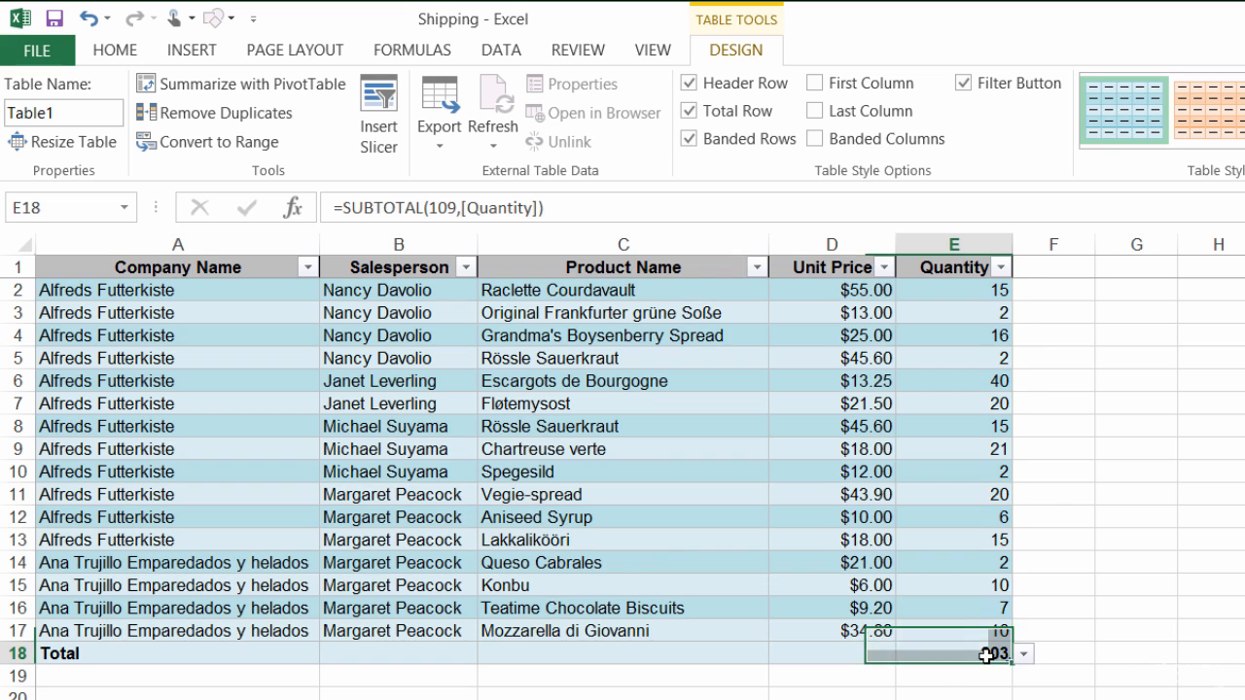
pyautogui.click(1024, 657)
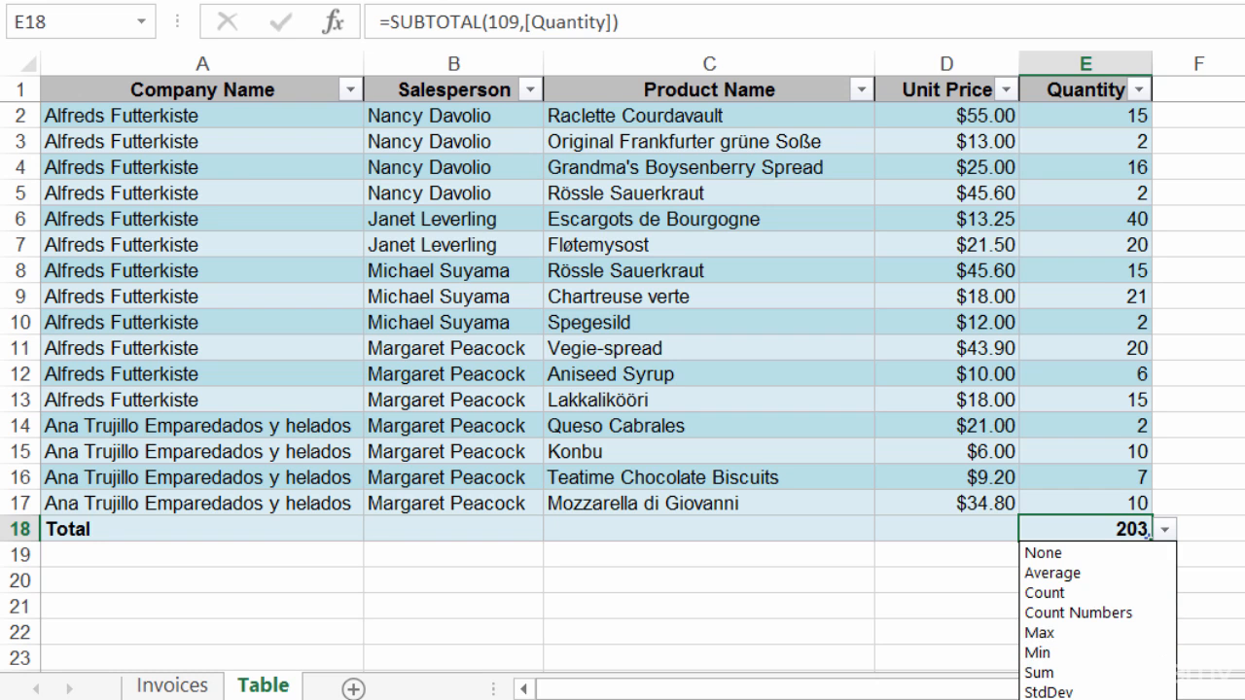
pyautogui.click(1166, 530)
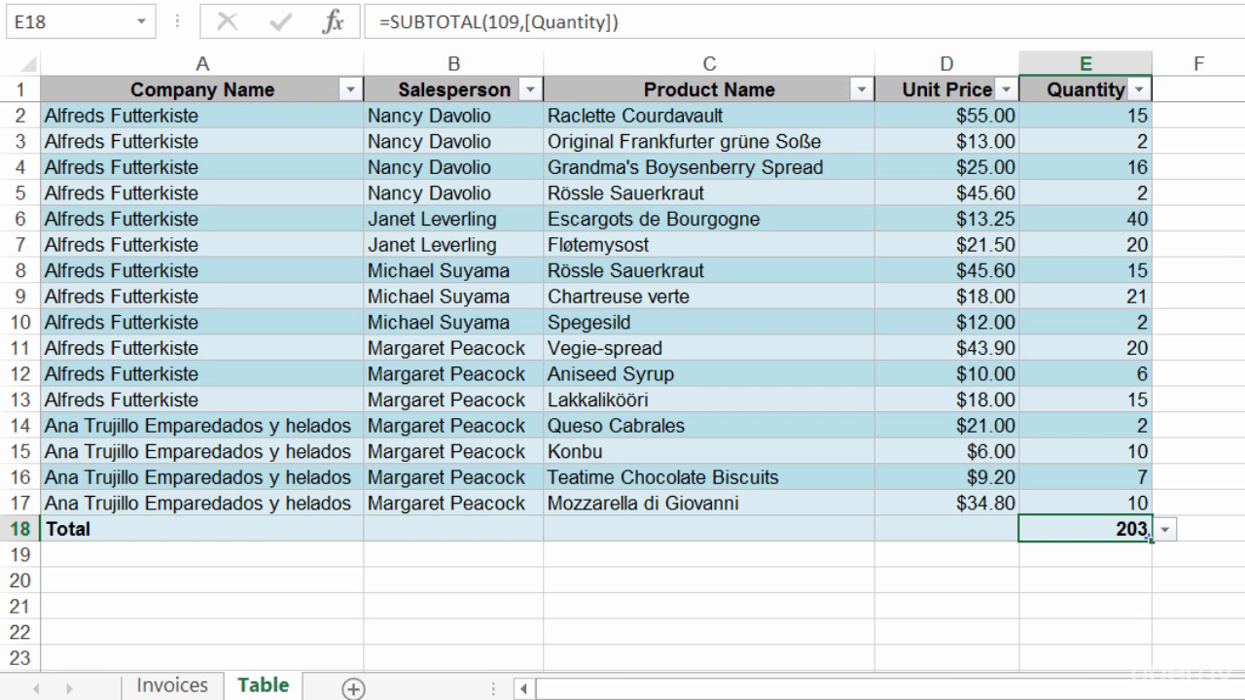
pyautogui.click(1138, 499)
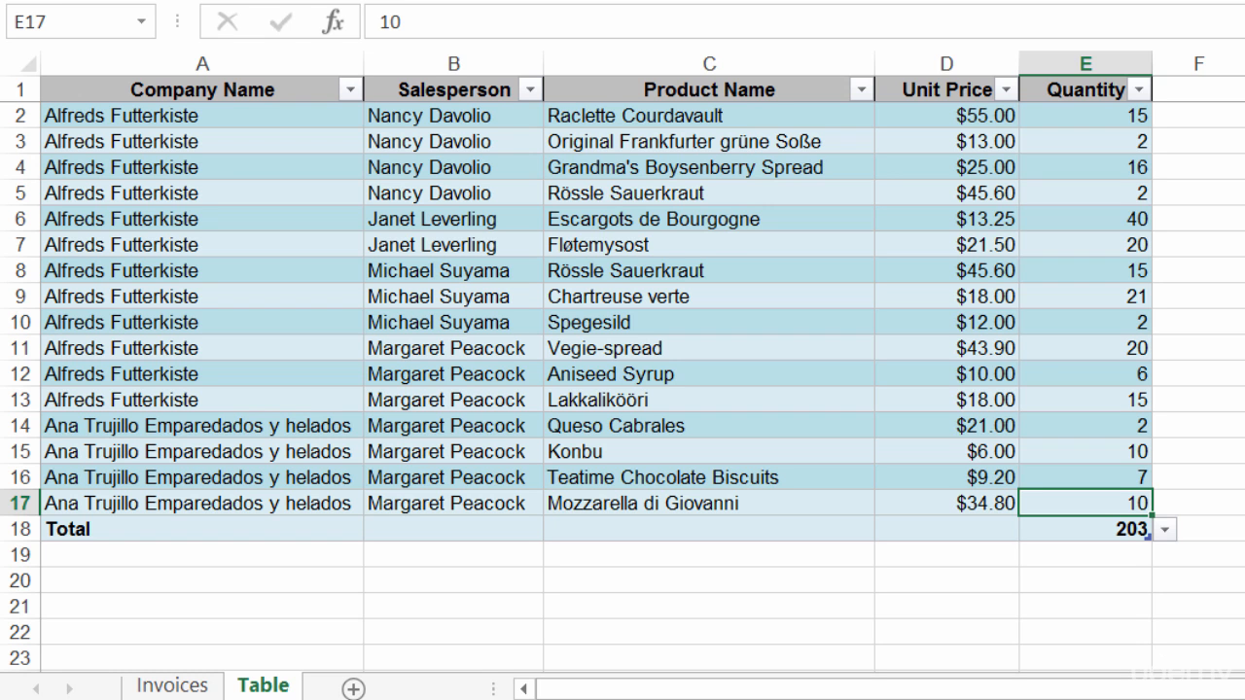
# - Tab out of E17 to add an empty row 18 above the Total row
pyautogui.press('Tab')
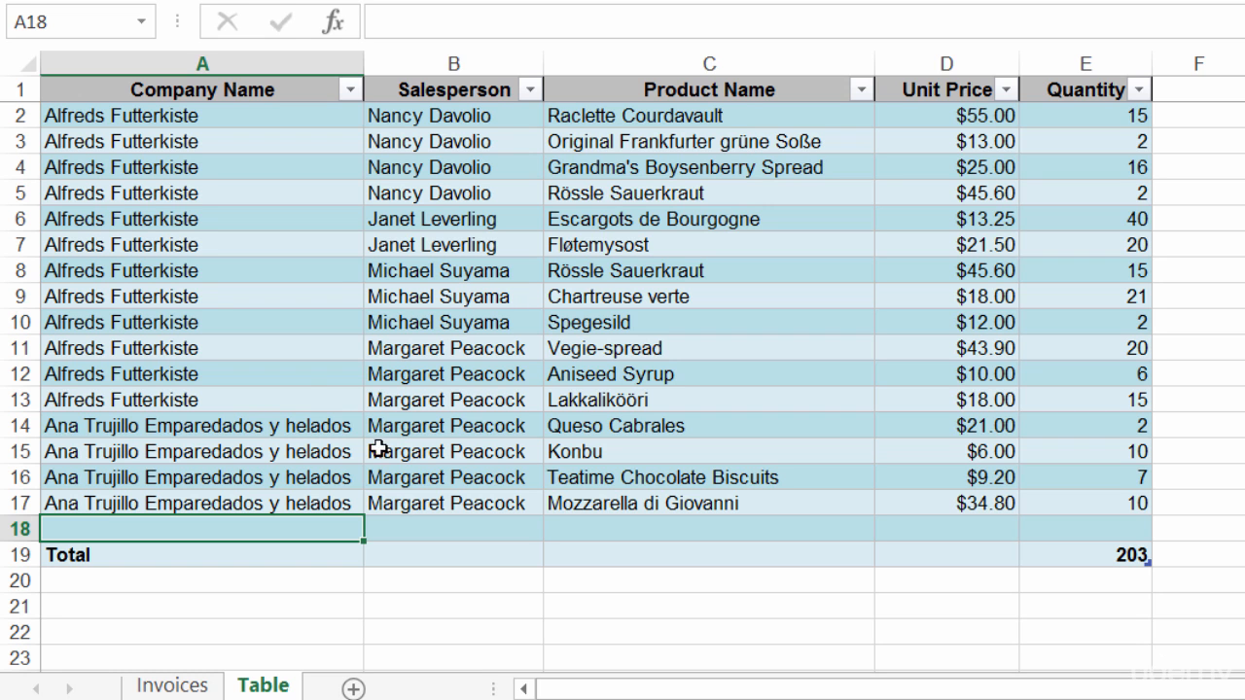
pyautogui.click(28, 296)
# - Insert a blank table row at row 9 from the row header's context menu
pyautogui.rightClick(29, 294)
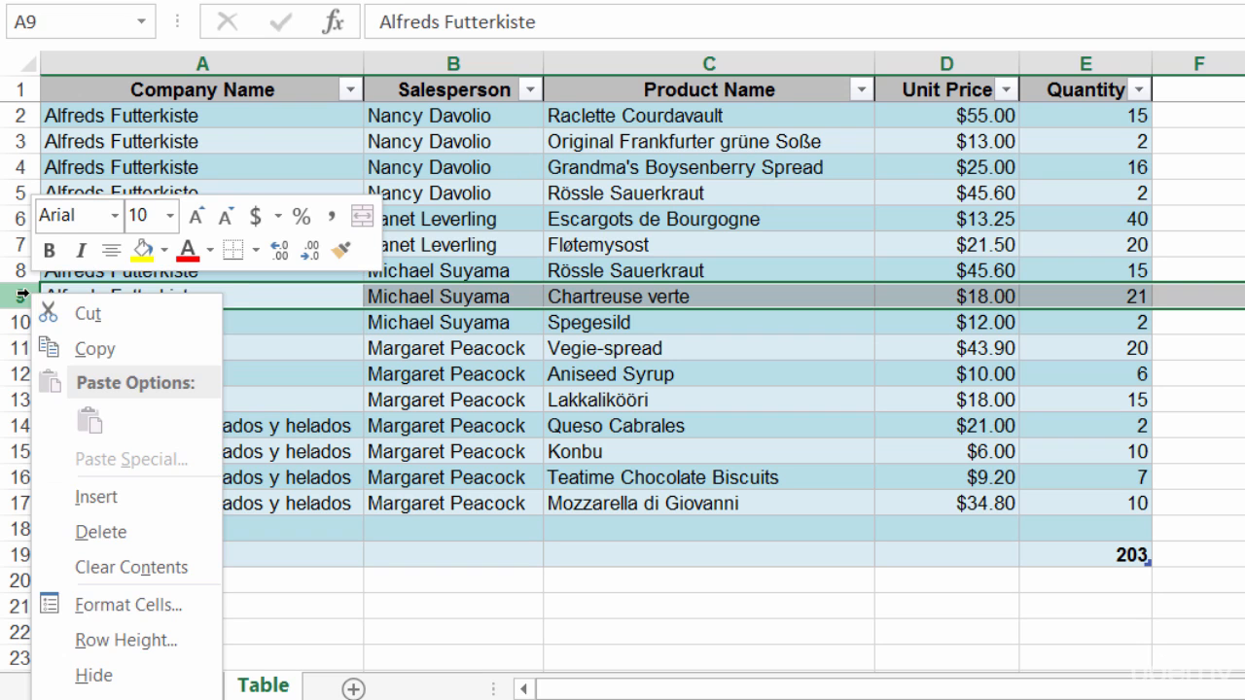
pyautogui.click(133, 500)
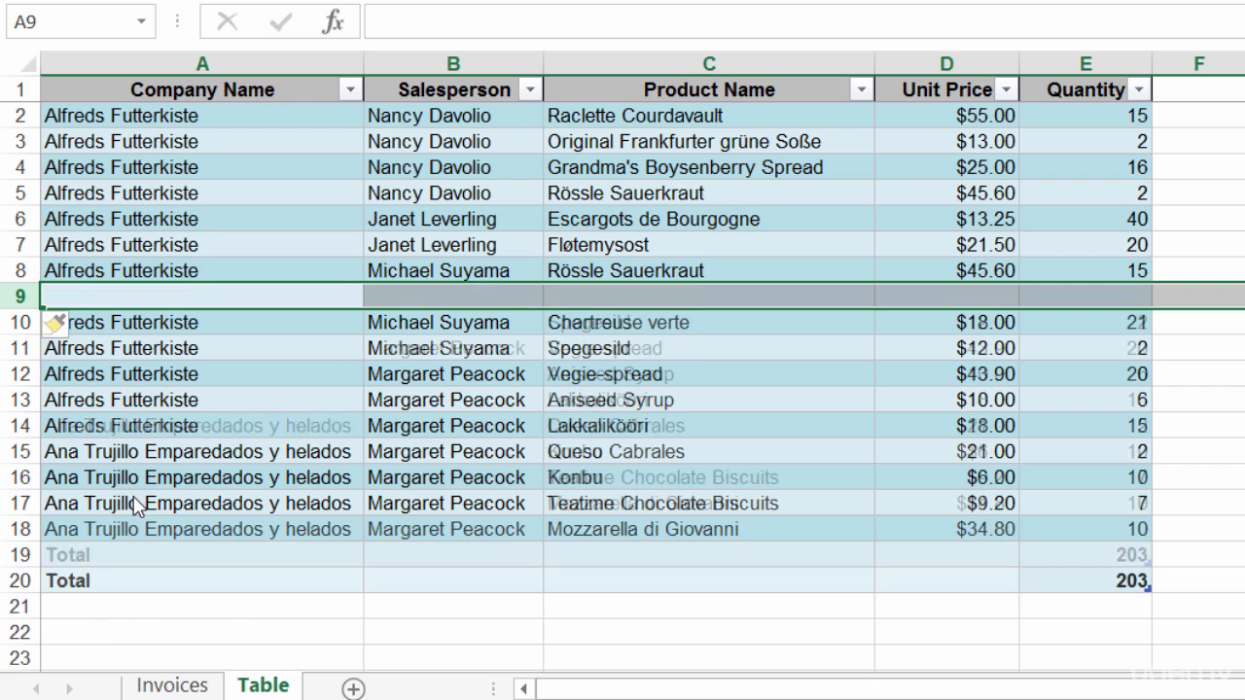
pyautogui.click(290, 435)
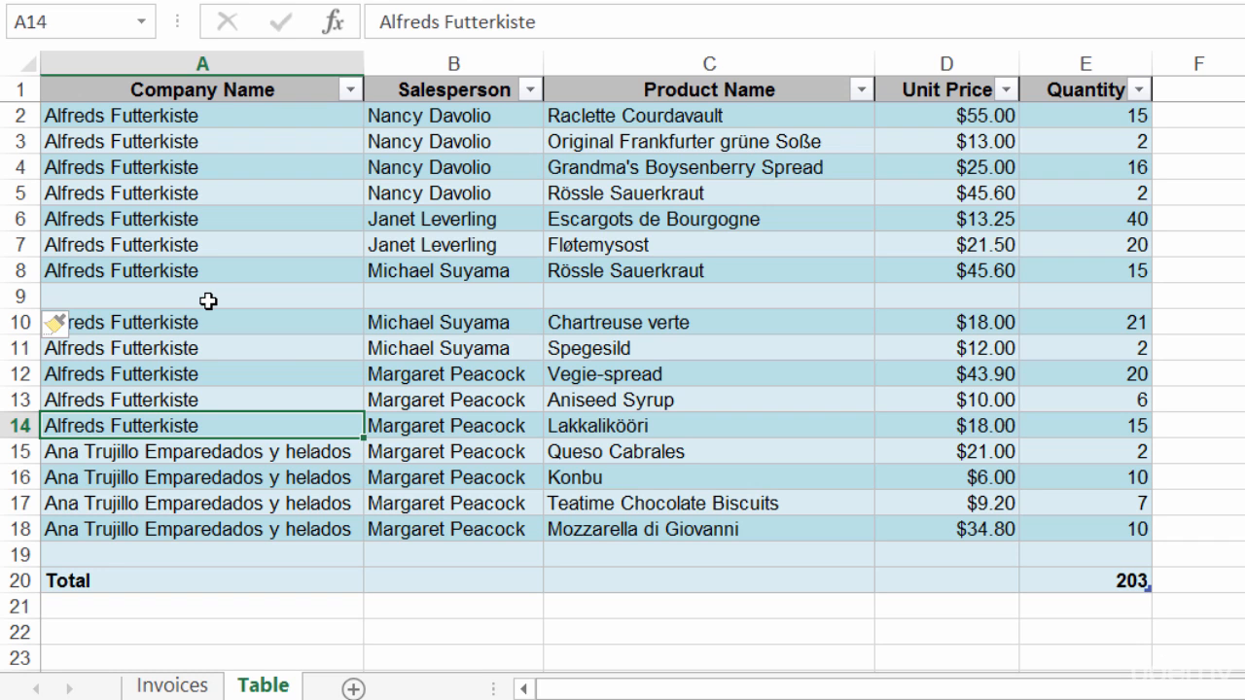
pyautogui.click(530, 90)
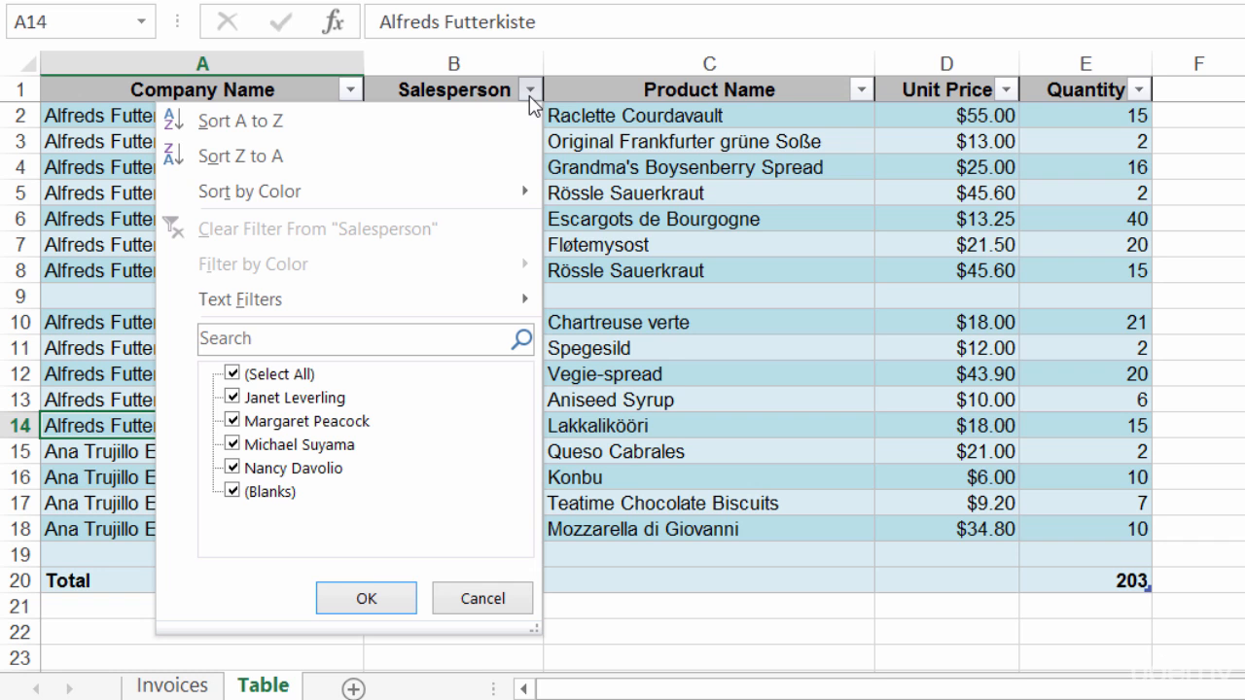
pyautogui.click(530, 96)
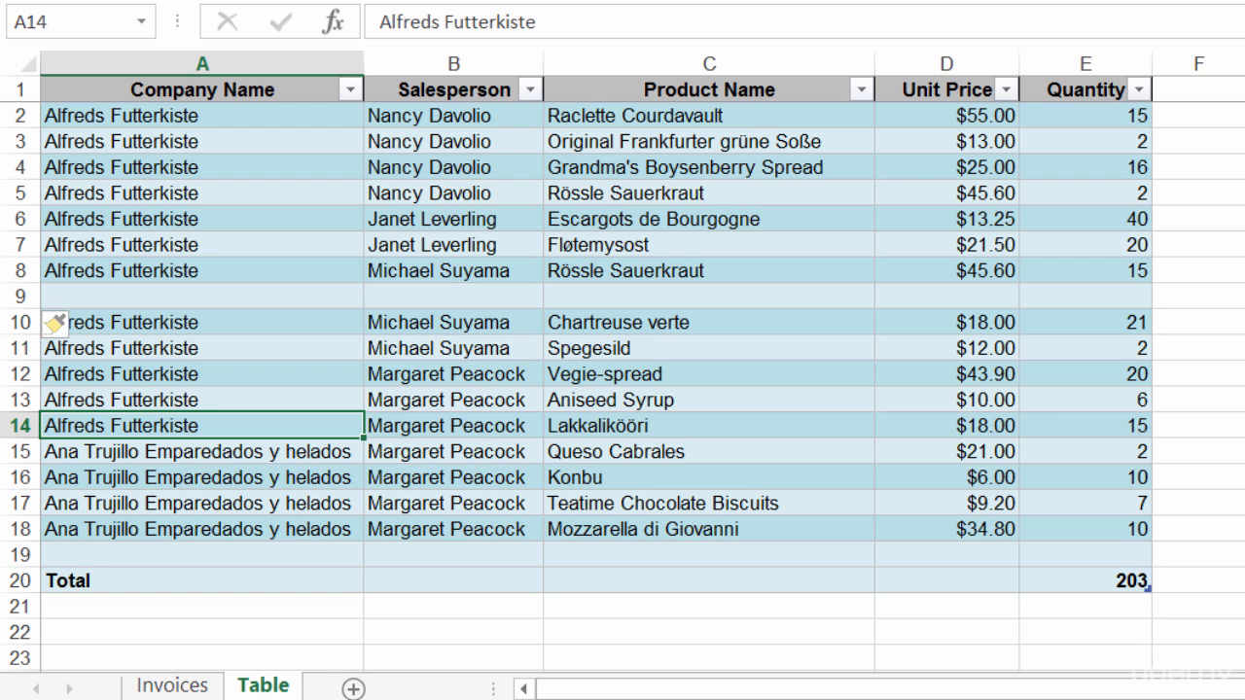
# - Undo the blank row 9 insertion
pyautogui.hotkey('ctrl', 'Home')
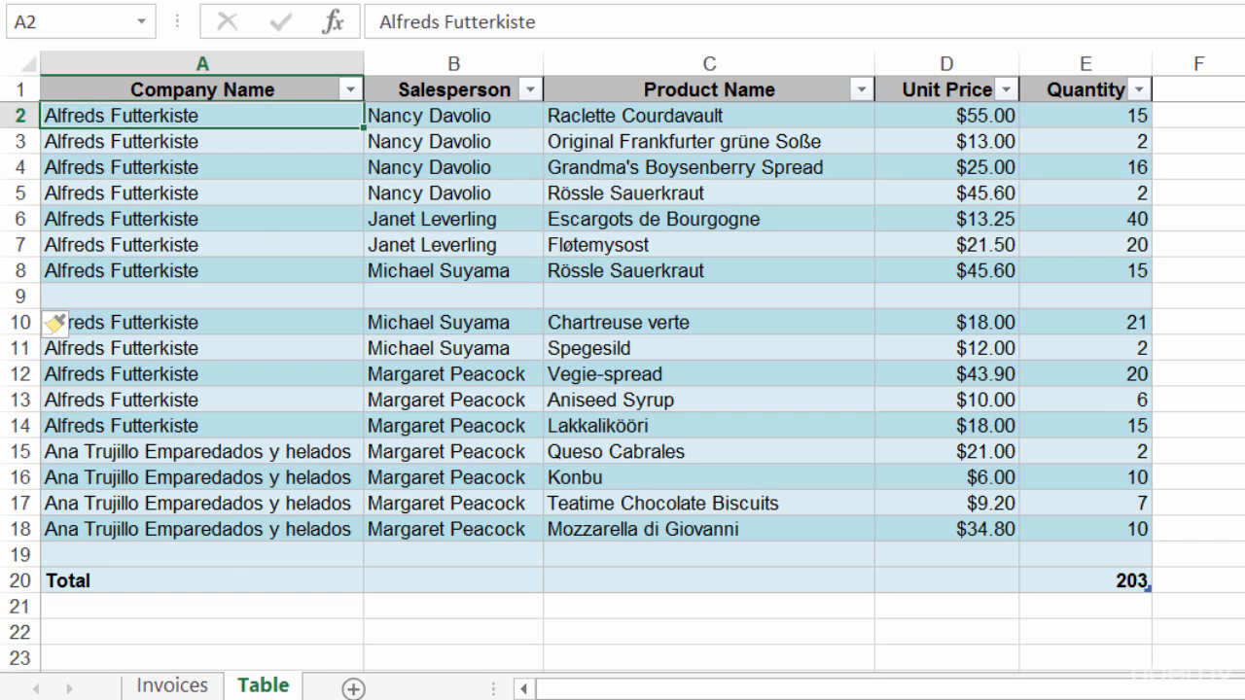
pyautogui.hotkey('ctrl', 'z')
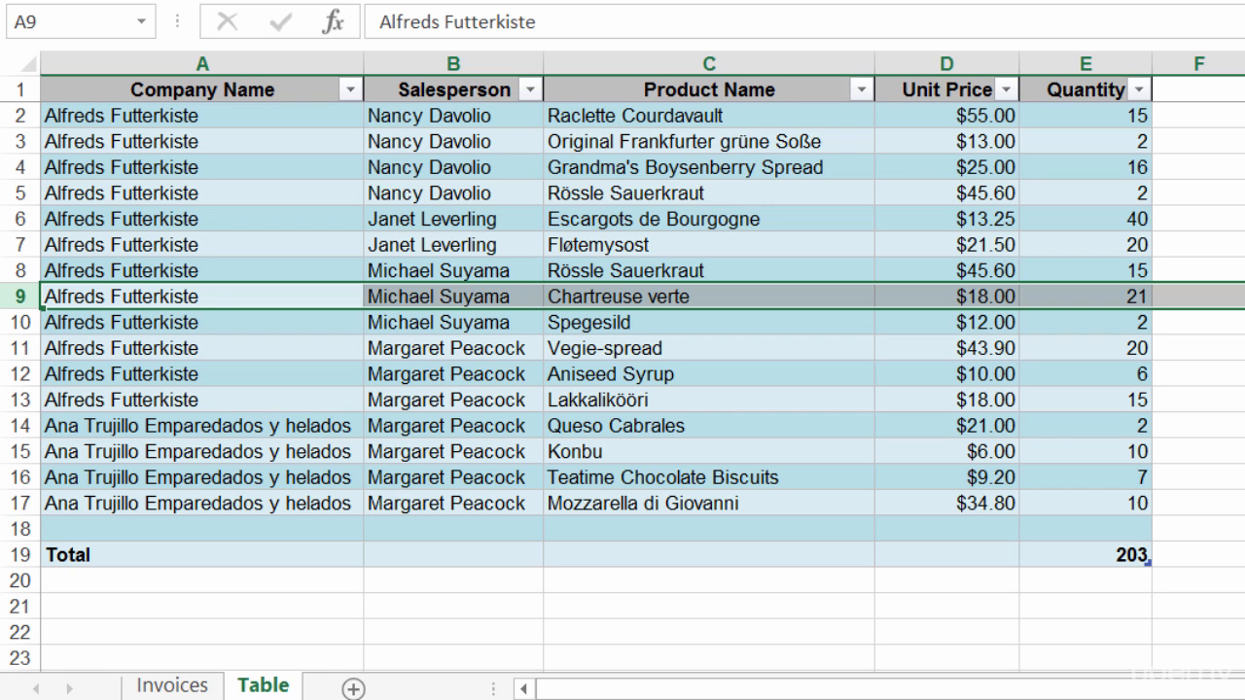
pyautogui.click(1089, 454)
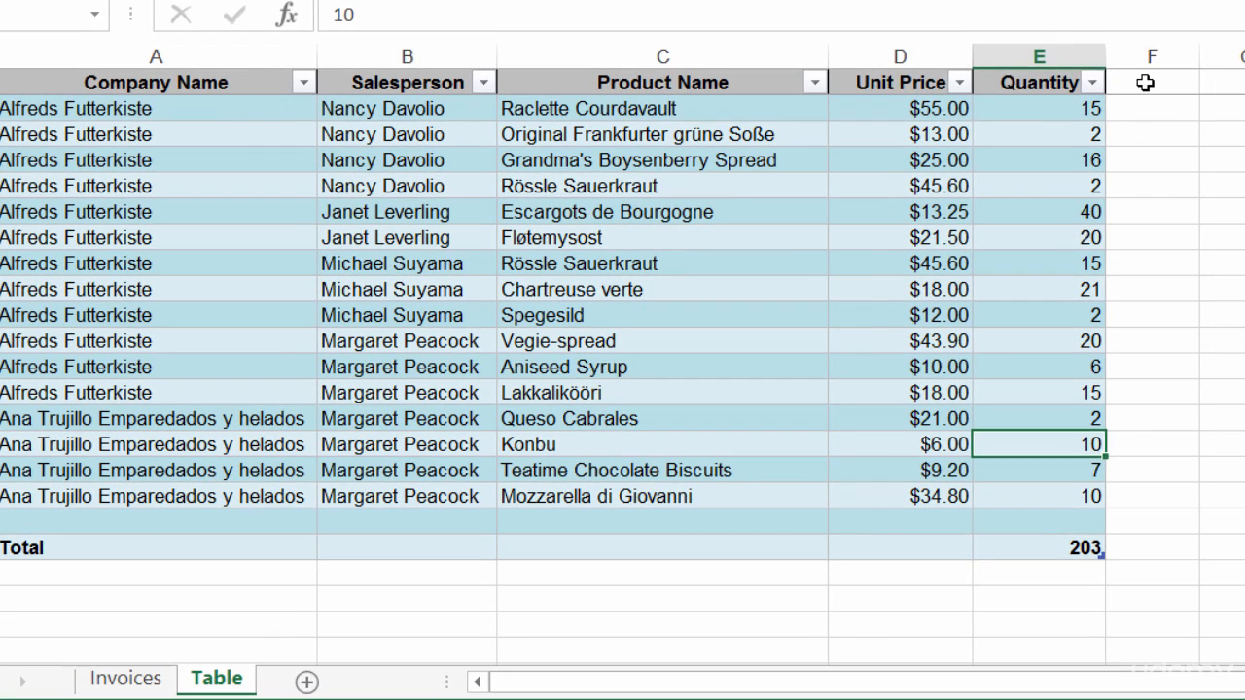
# - Enter the heading 'Total' in F1 so the table expands to column F
pyautogui.click(1191, 89)
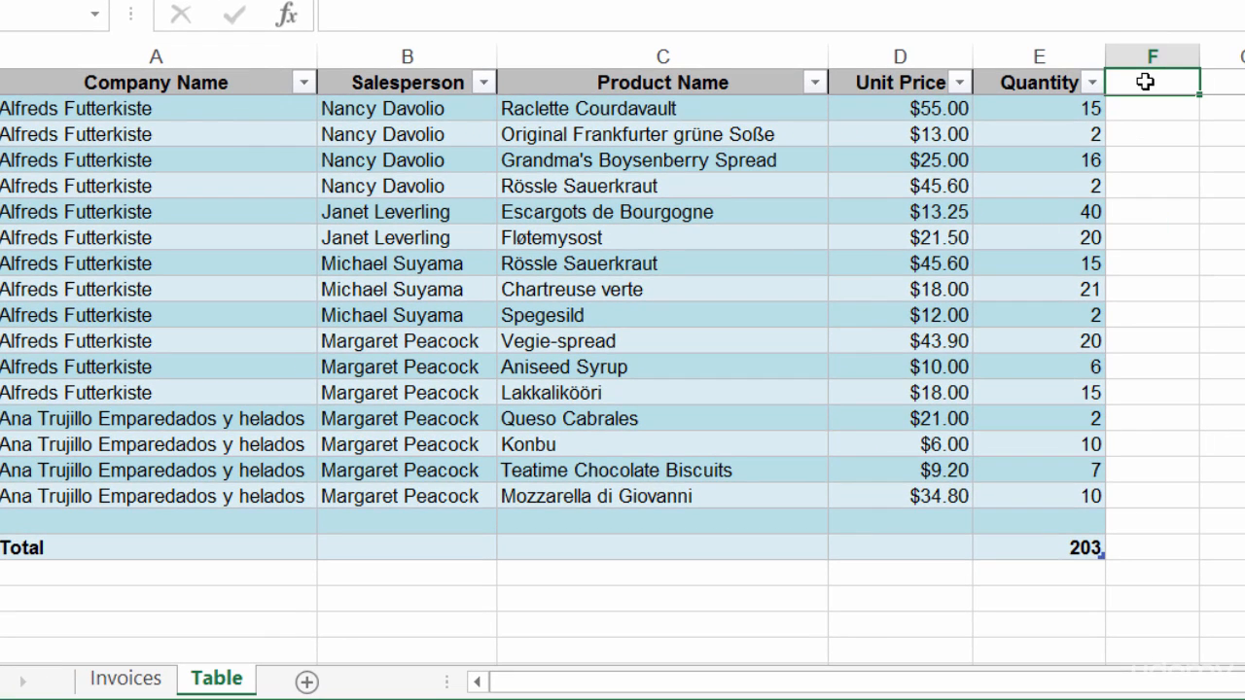
pyautogui.write('Total')
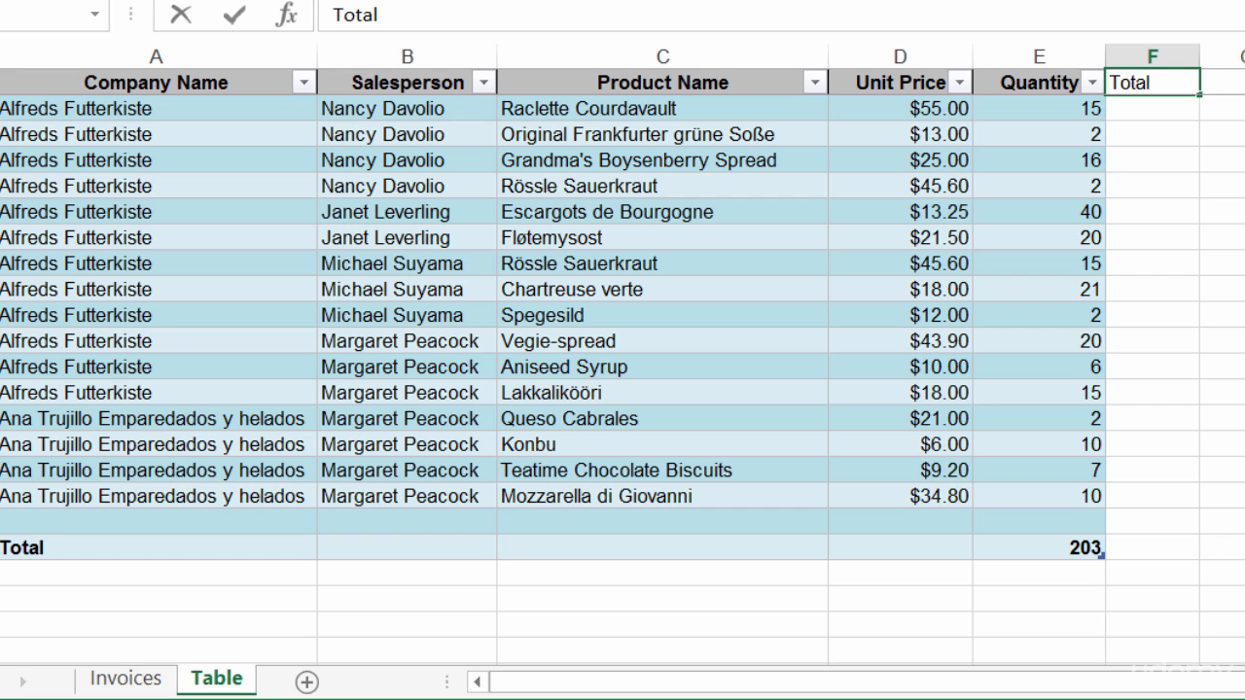
pyautogui.press('Return')
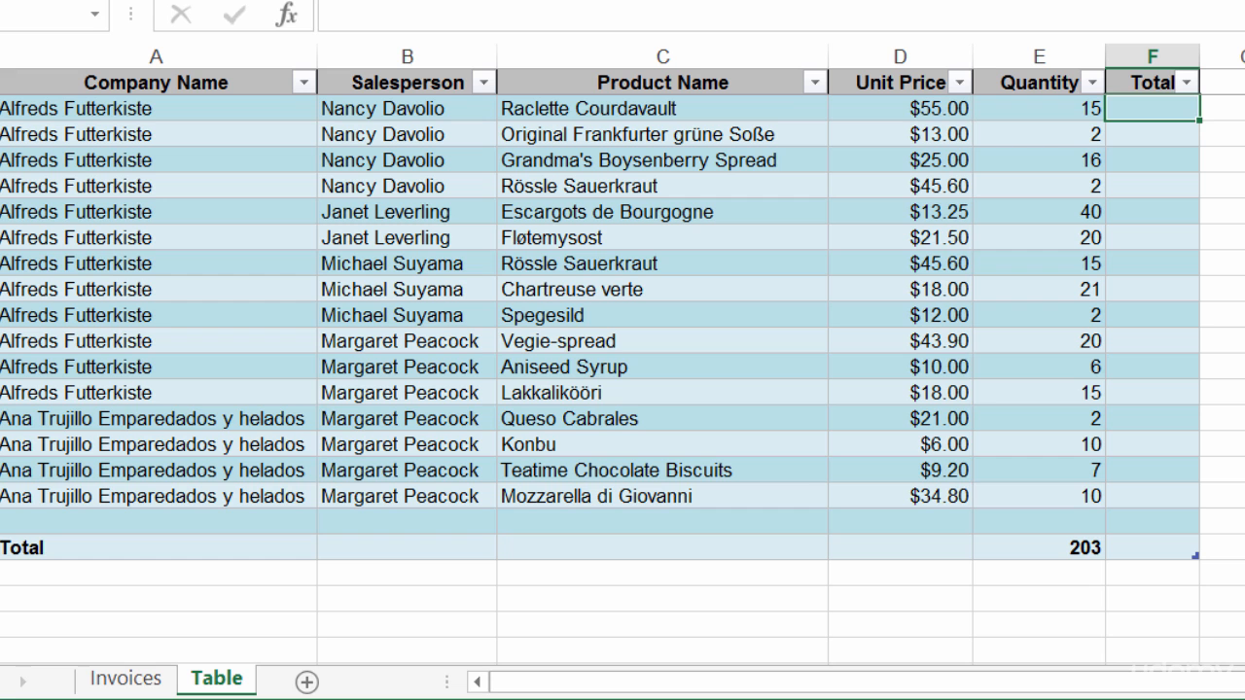
# - Build =[Quantity]*[Unit Price] in F2, inserting both column names from the suggestions
pyautogui.write('=')
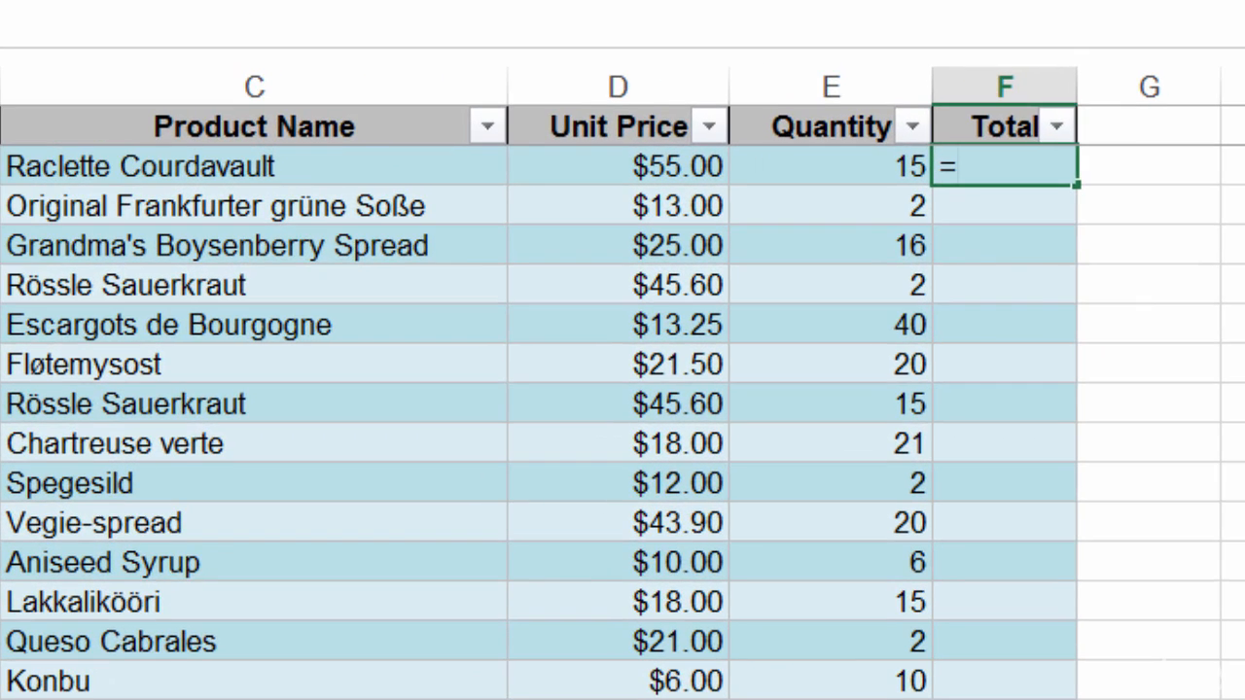
pyautogui.write('[')
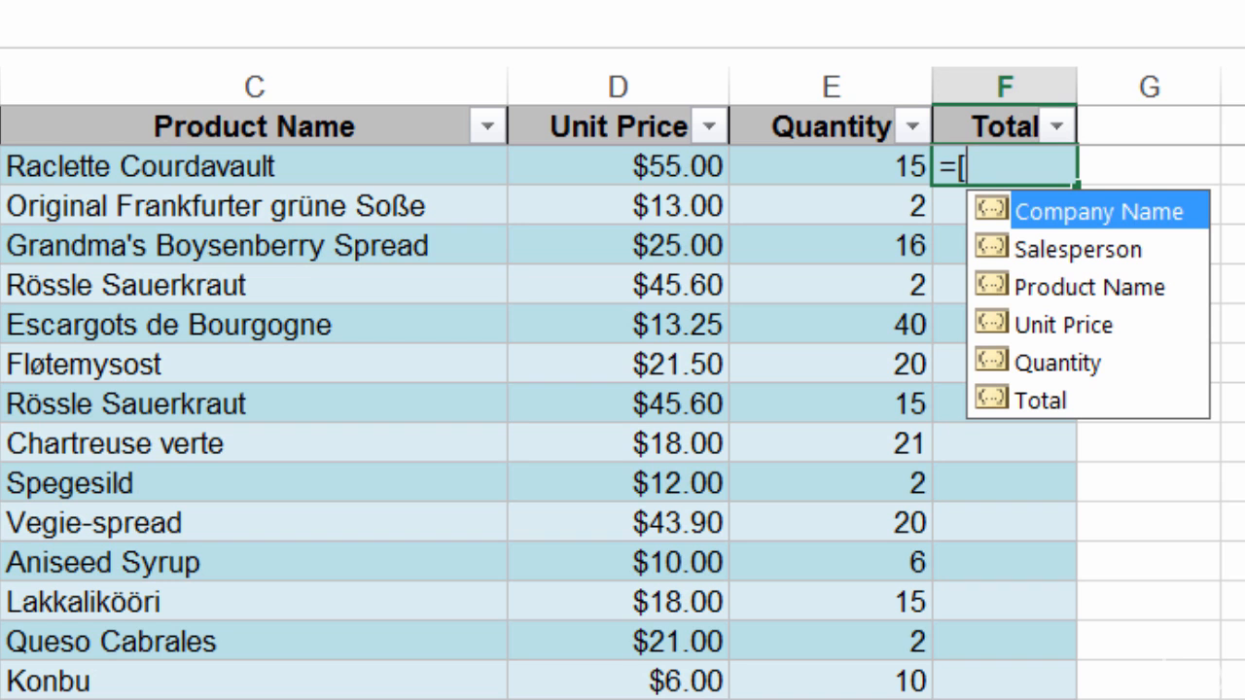
pyautogui.click(1158, 360)
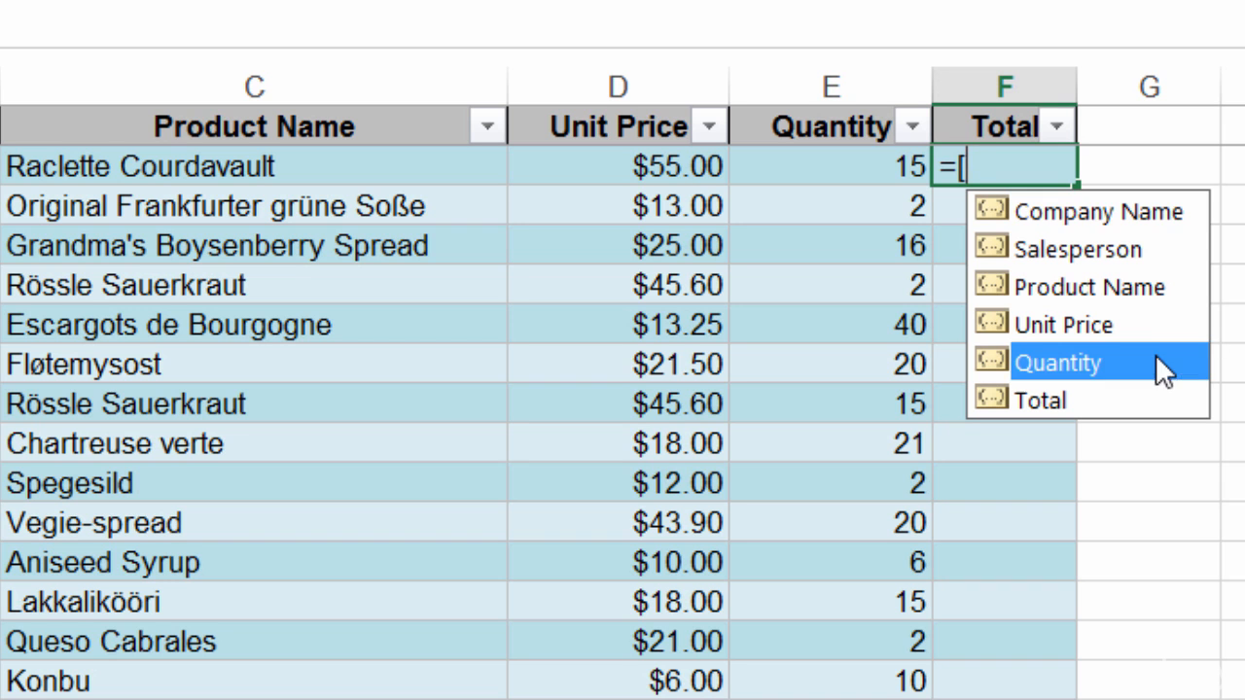
pyautogui.doubleClick(1161, 368)
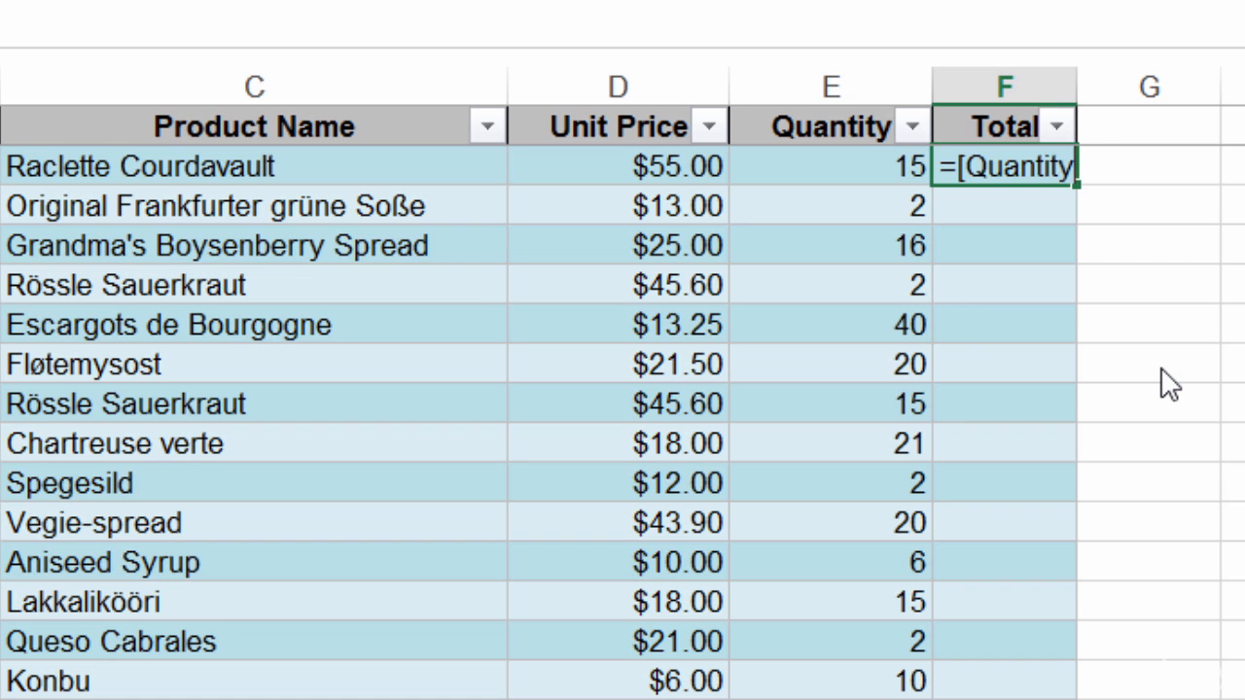
pyautogui.write(']')
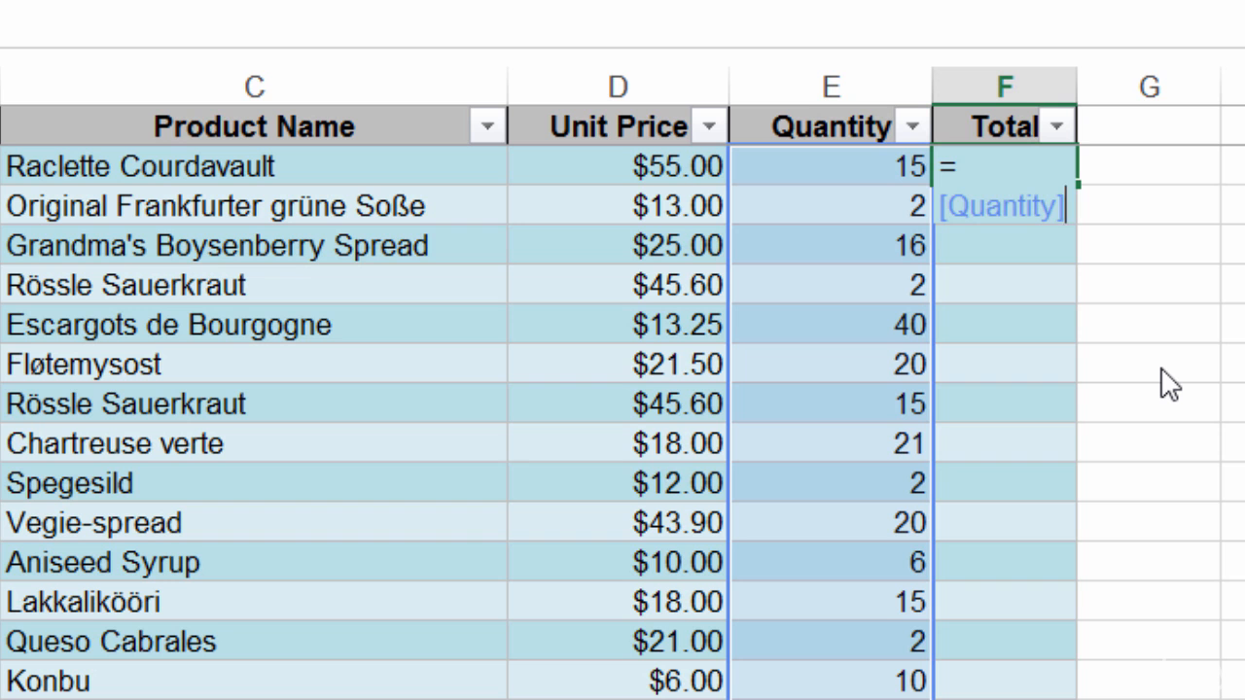
pyautogui.hotkey('alt', 'Return')
pyautogui.write('*')
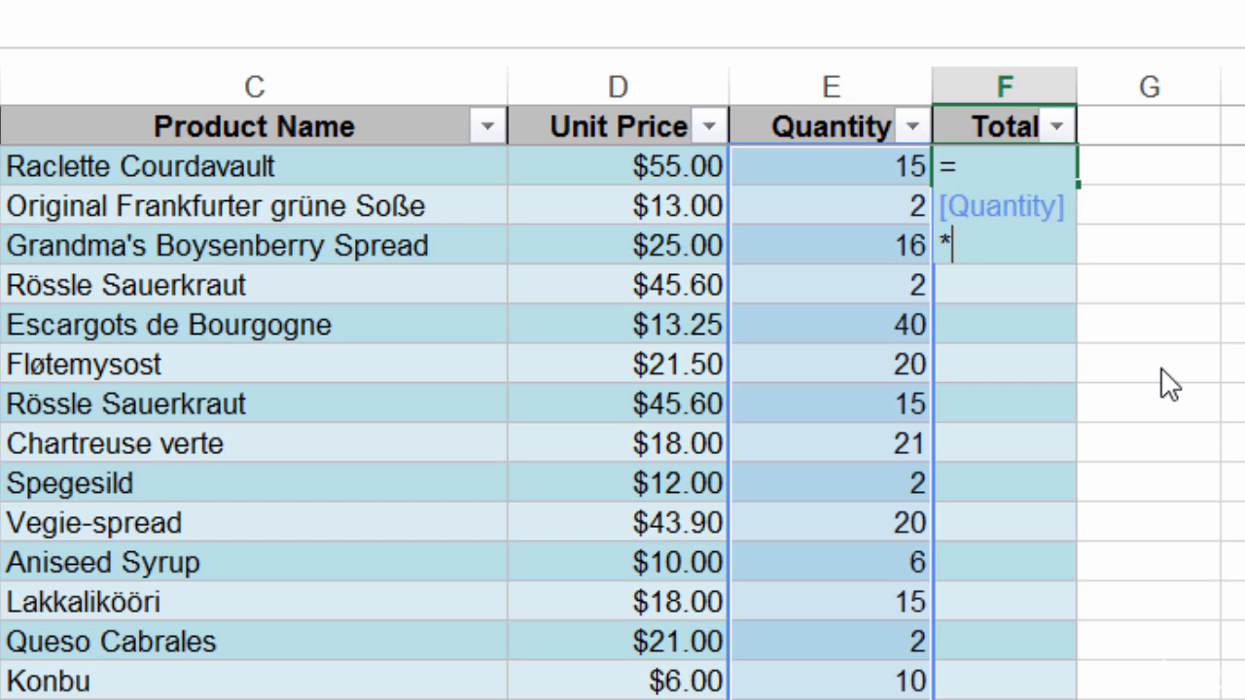
pyautogui.write('[')
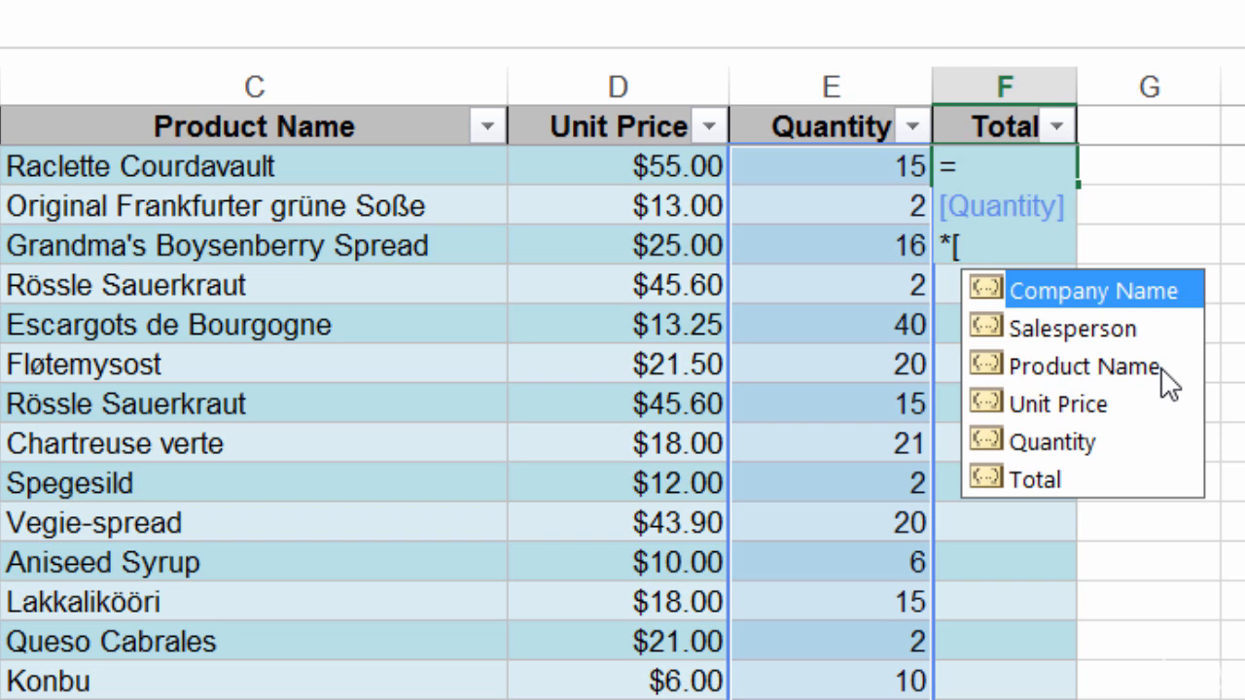
pyautogui.click(1104, 405)
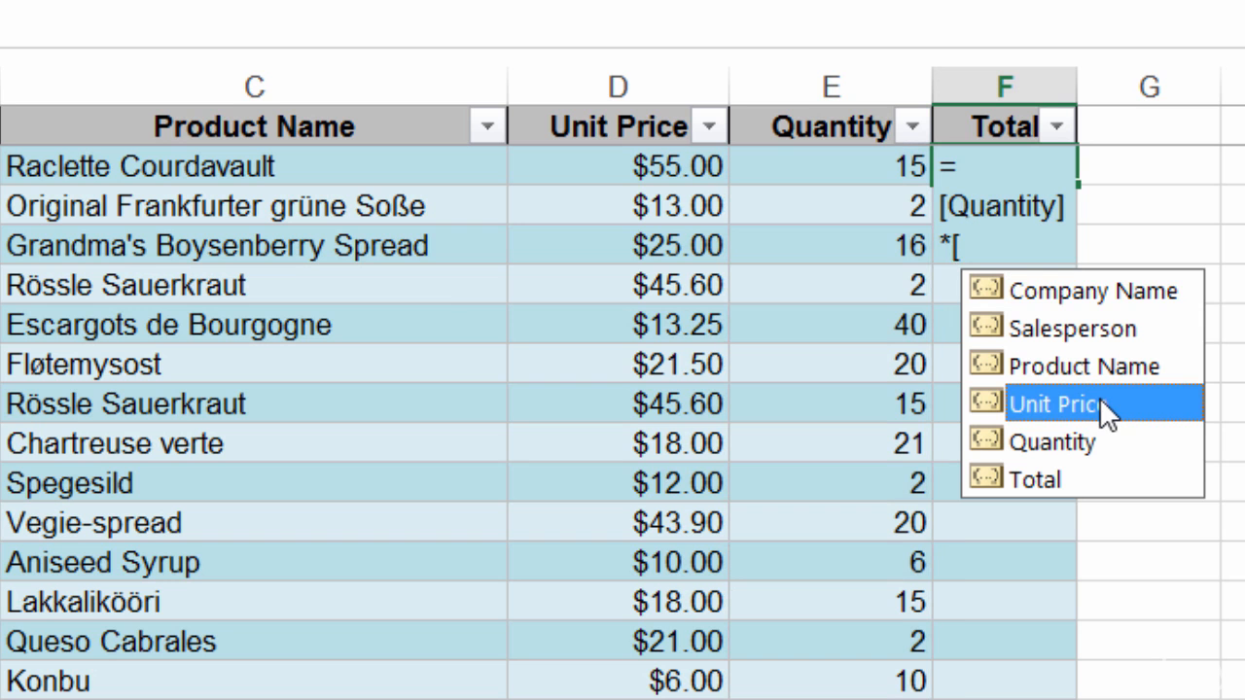
pyautogui.doubleClick(1102, 402)
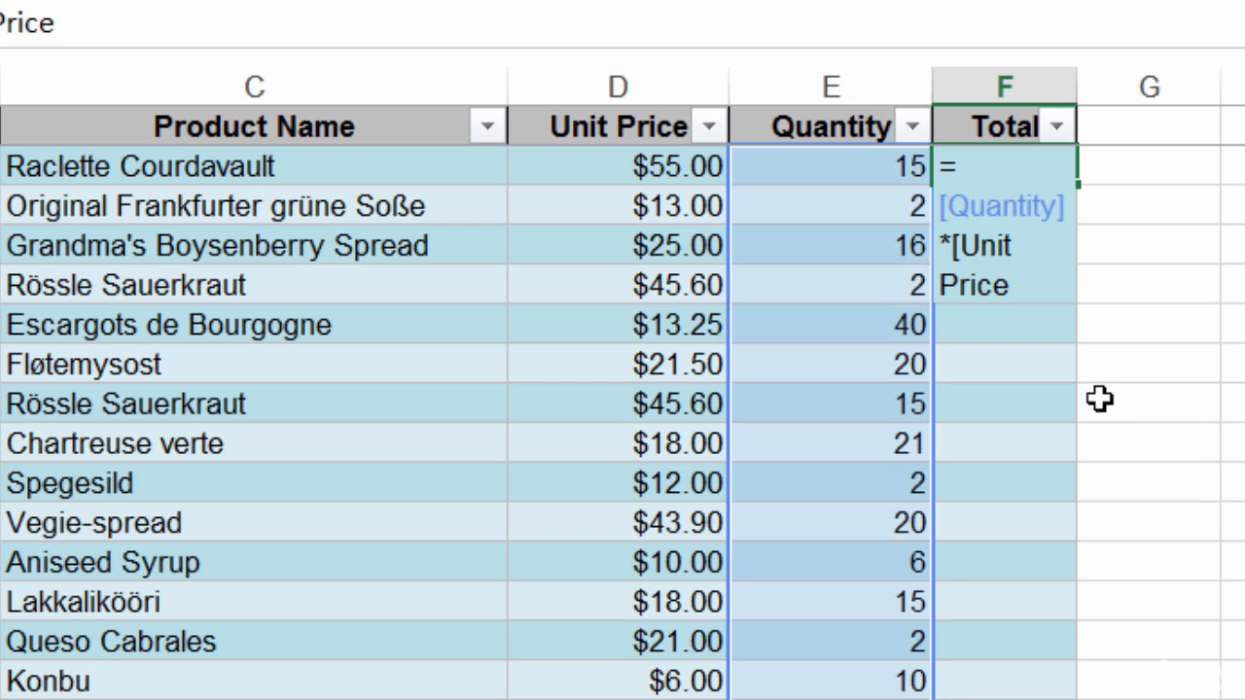
pyautogui.write(']')
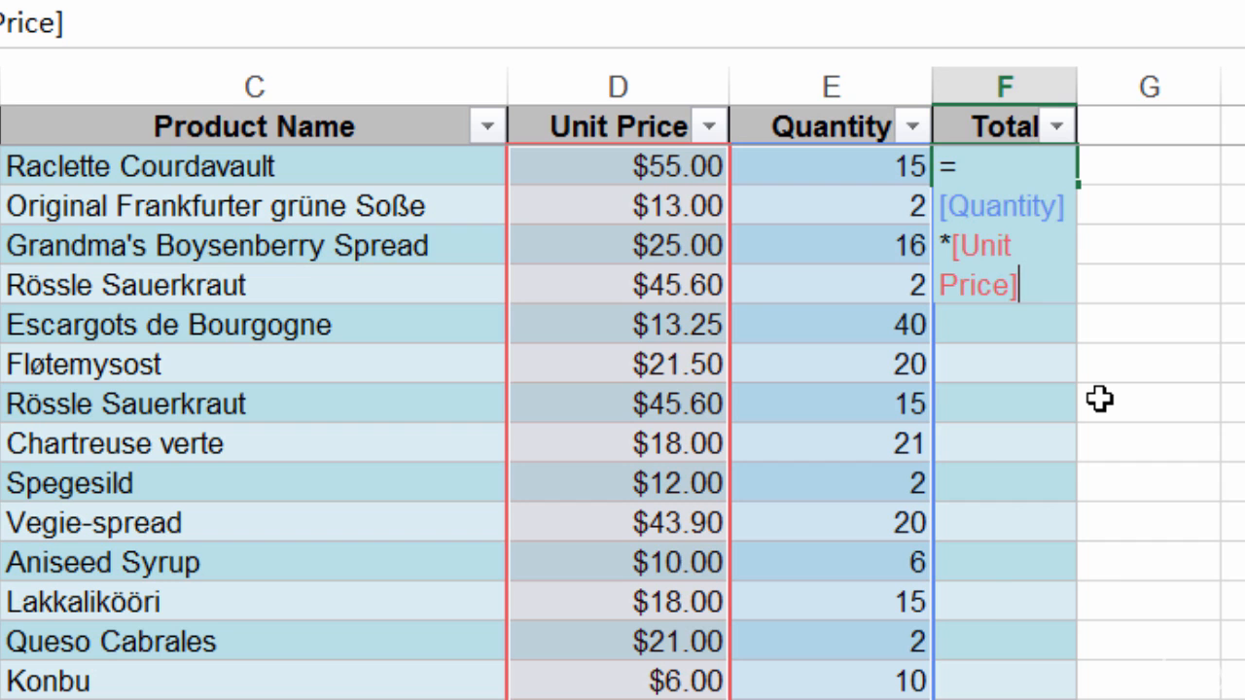
# - Commit the formula to fill the Total column (e.g. 825, 26), then dismiss AutoCorrect options
pyautogui.press('Return')
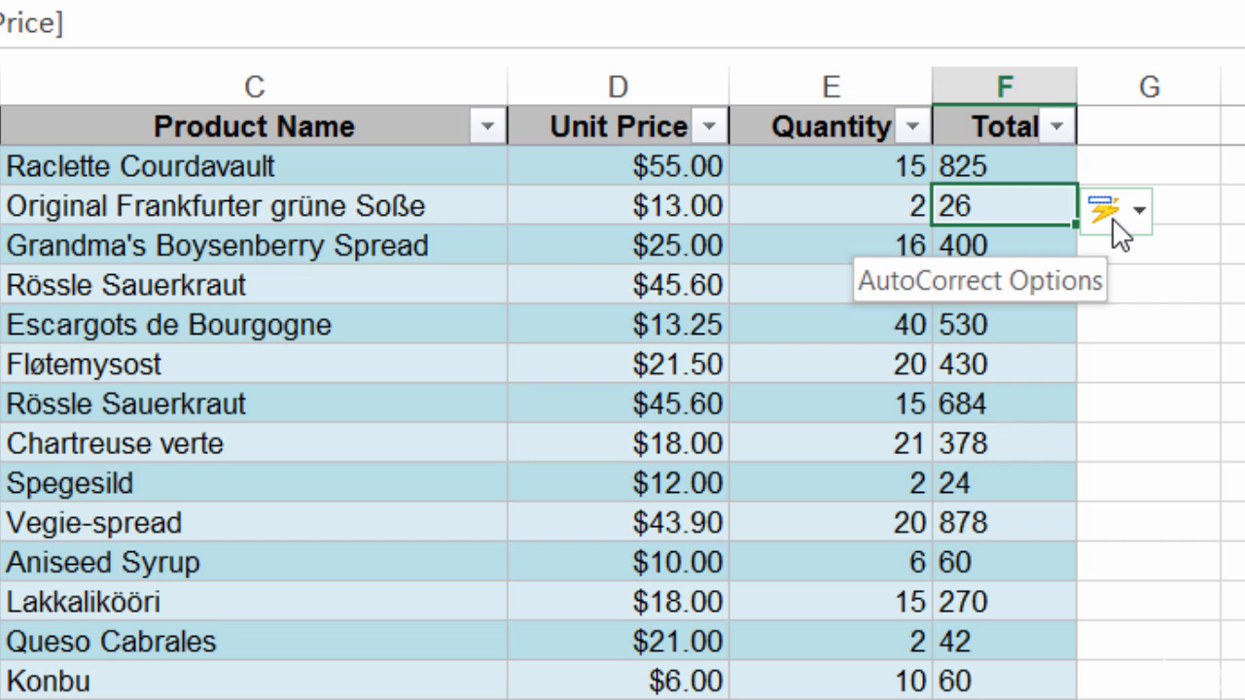
pyautogui.click(1138, 215)
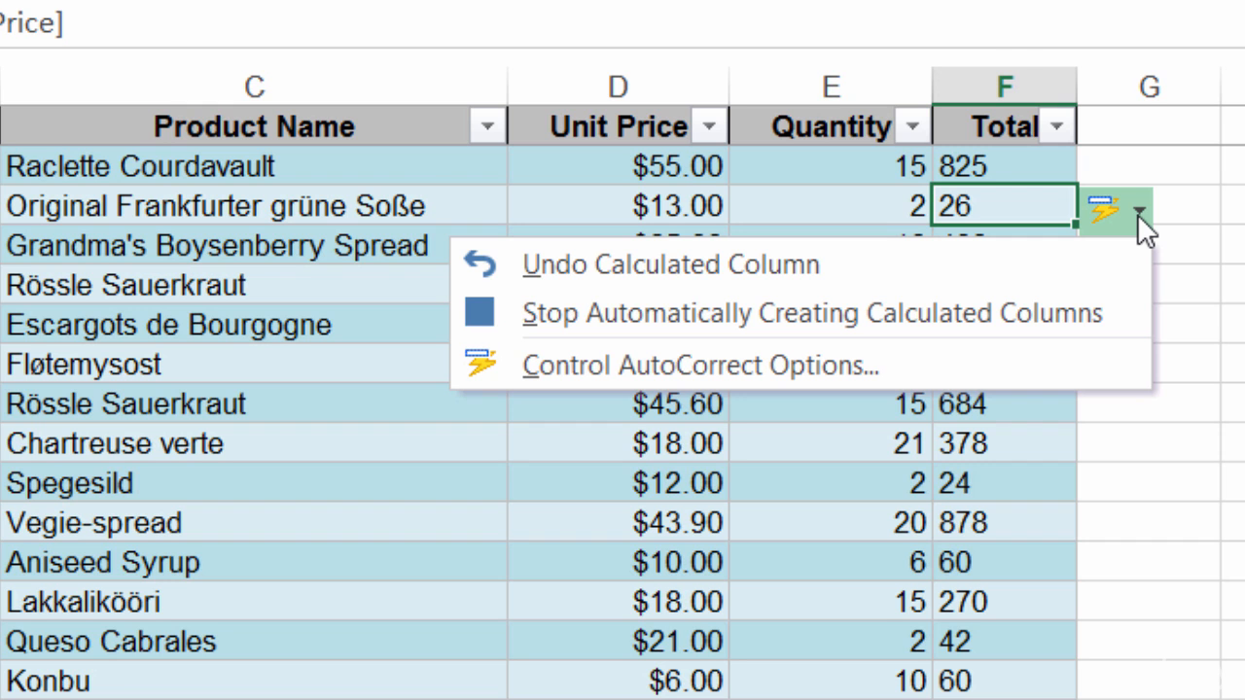
pyautogui.click(1231, 206)
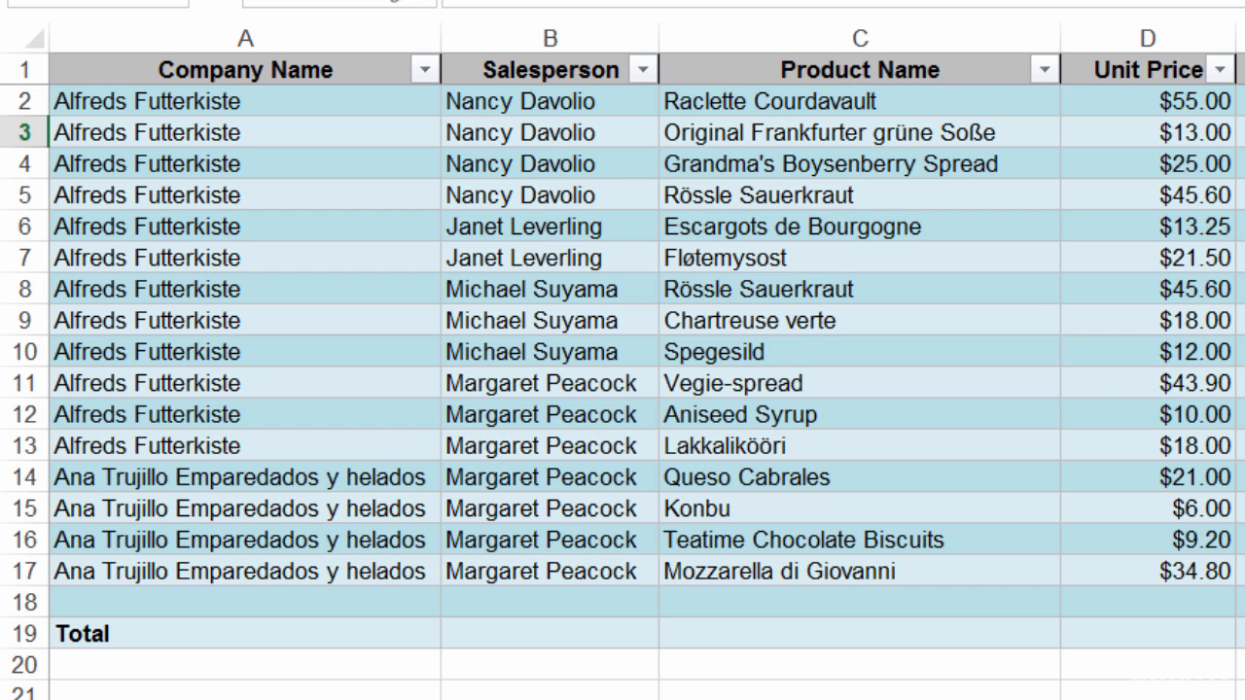
pyautogui.click(1241, 383)
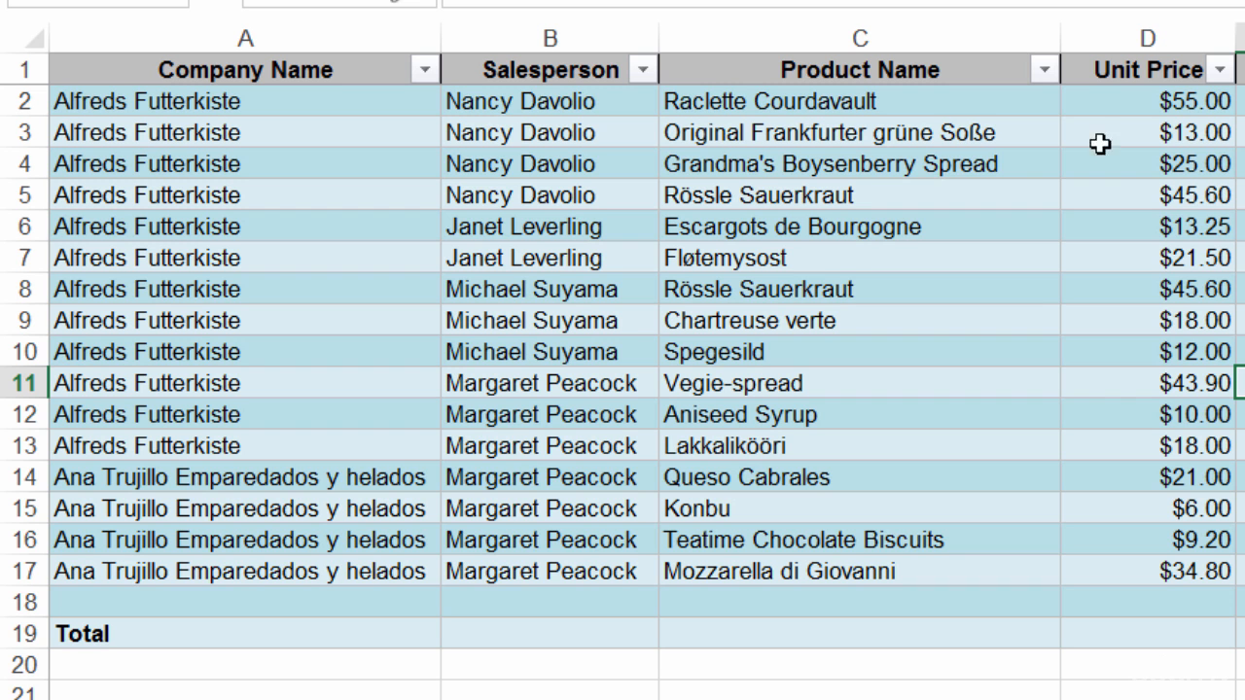
pyautogui.click(1046, 74)
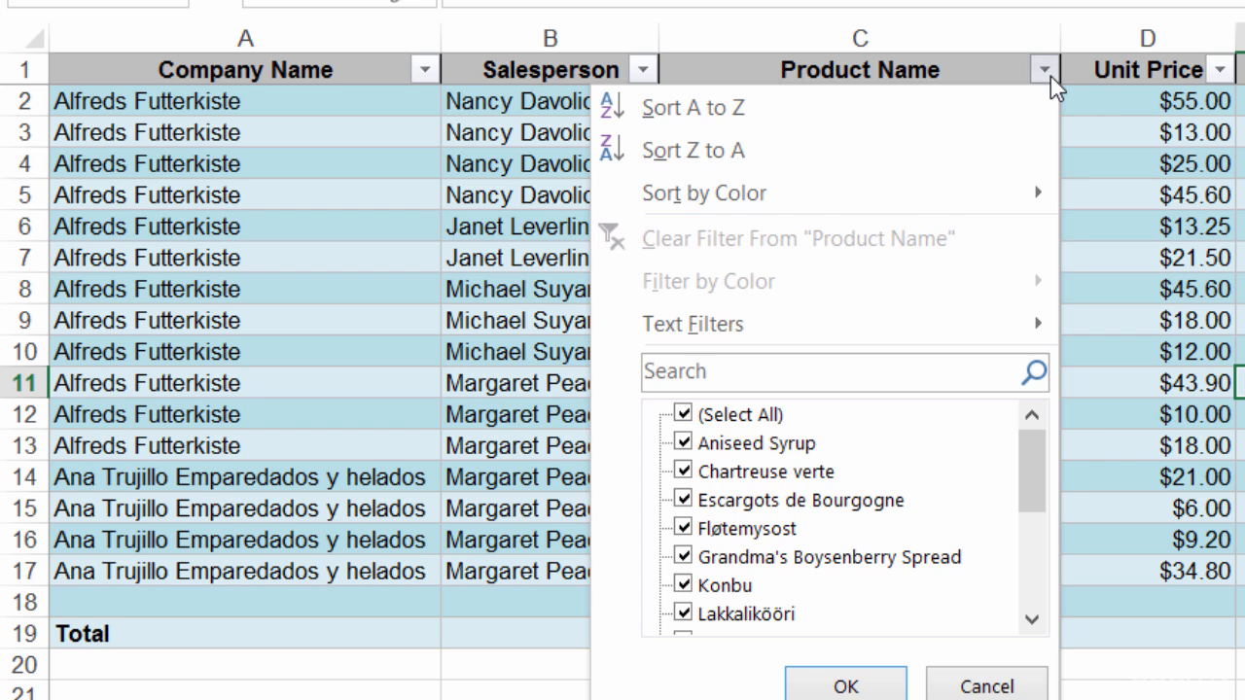
pyautogui.click(1047, 73)
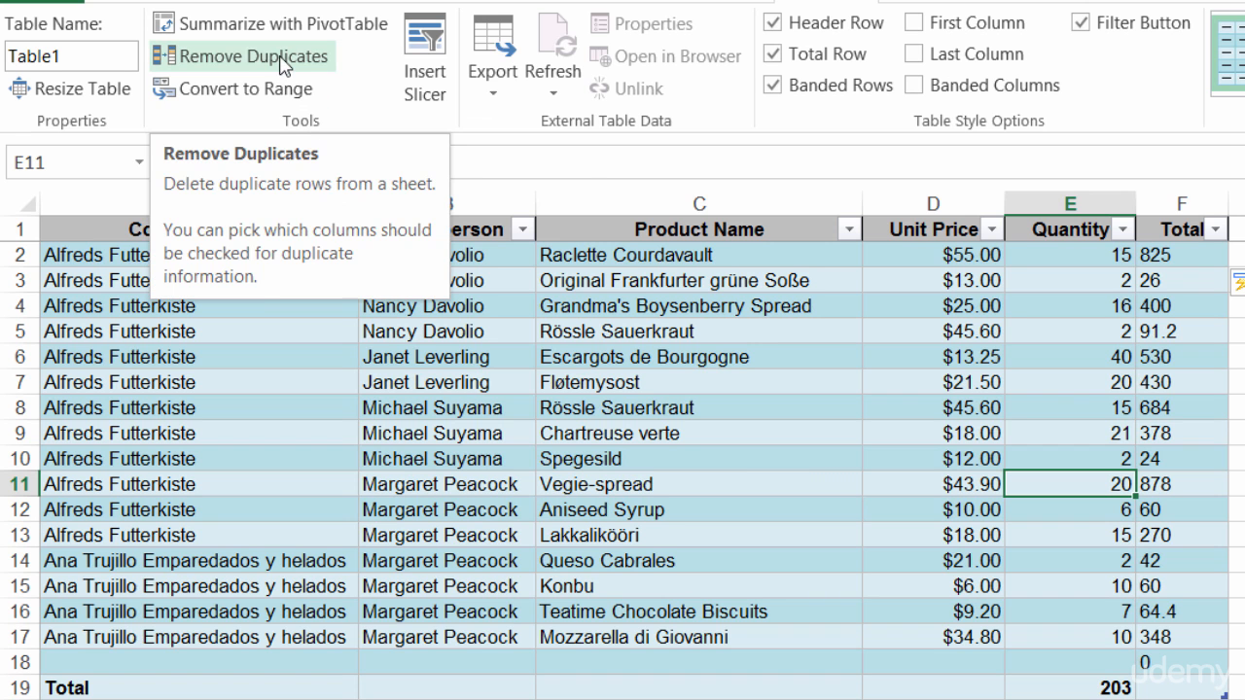
pyautogui.click(1244, 382)
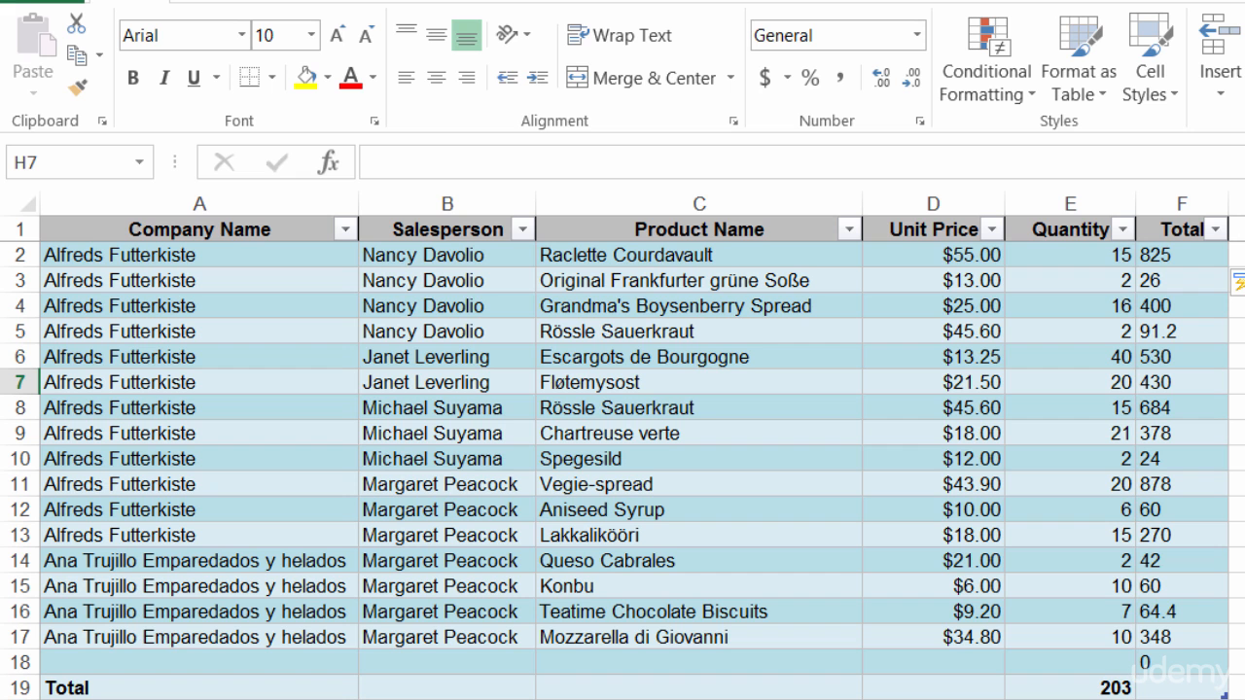
# - Tab from F18 to add blank row 19, then drag the table edge out and back to column F
pyautogui.click(1214, 654)
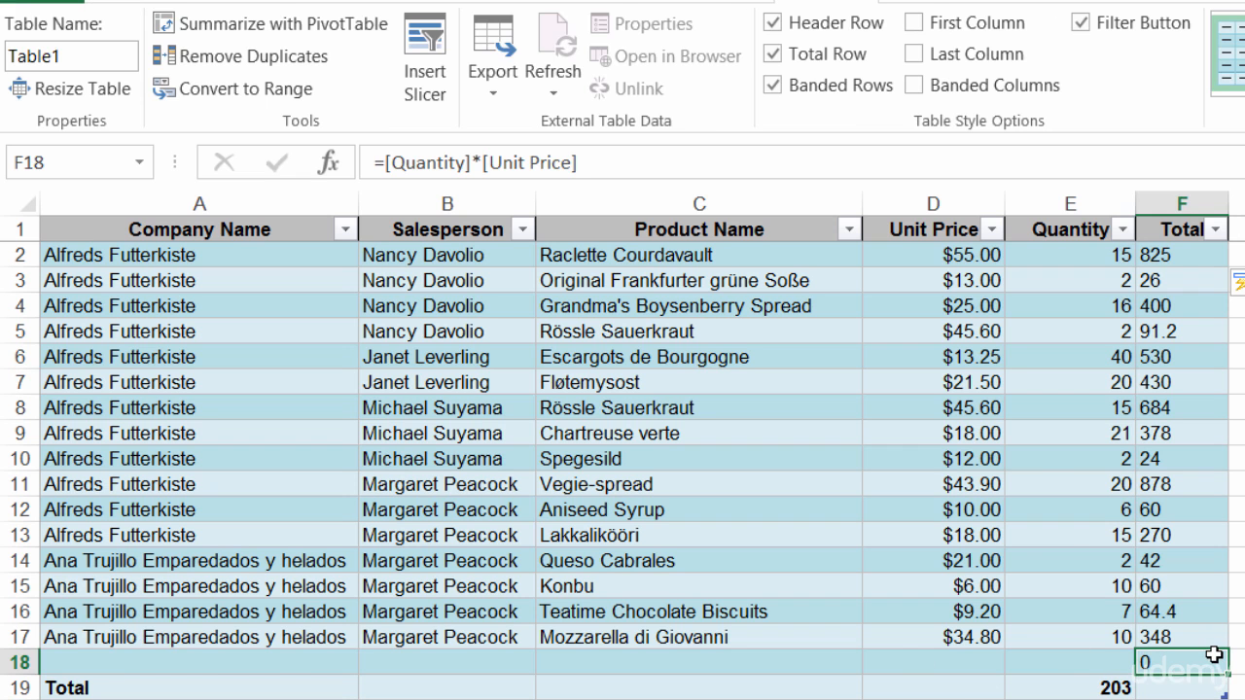
pyautogui.press('Tab')
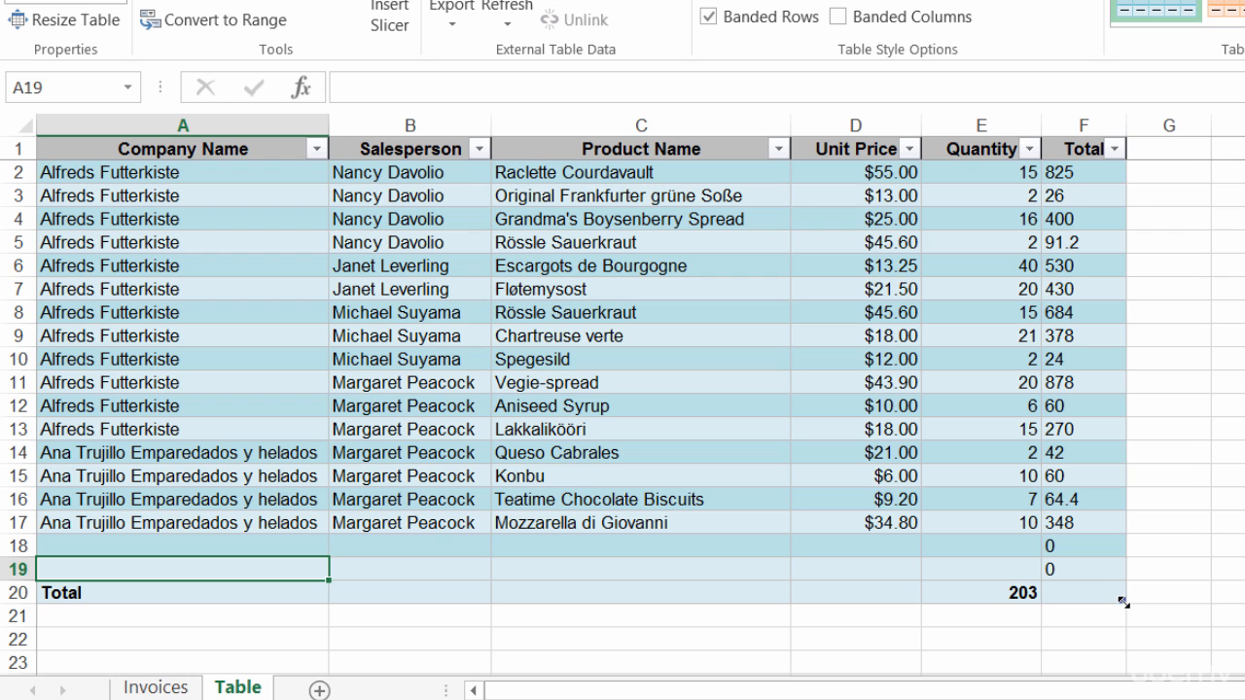
pyautogui.moveTo(1123, 602); pyautogui.dragTo(1227, 603)
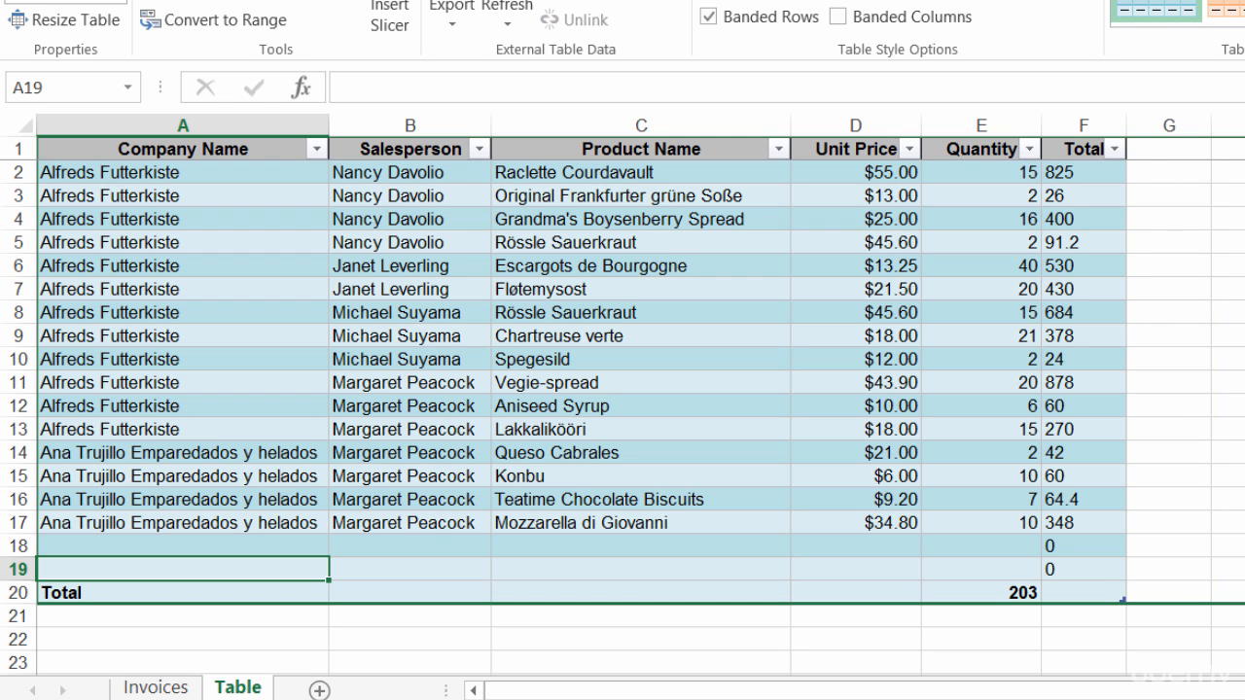
pyautogui.moveTo(1240, 603); pyautogui.dragTo(1141, 603)
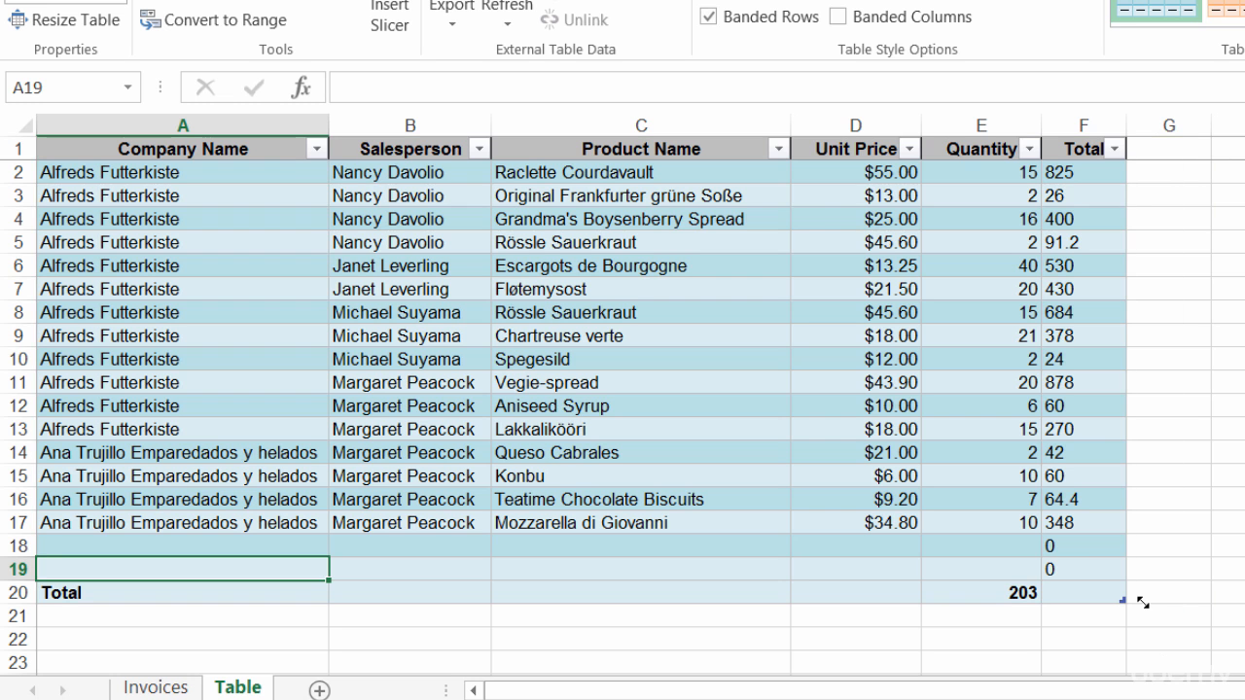